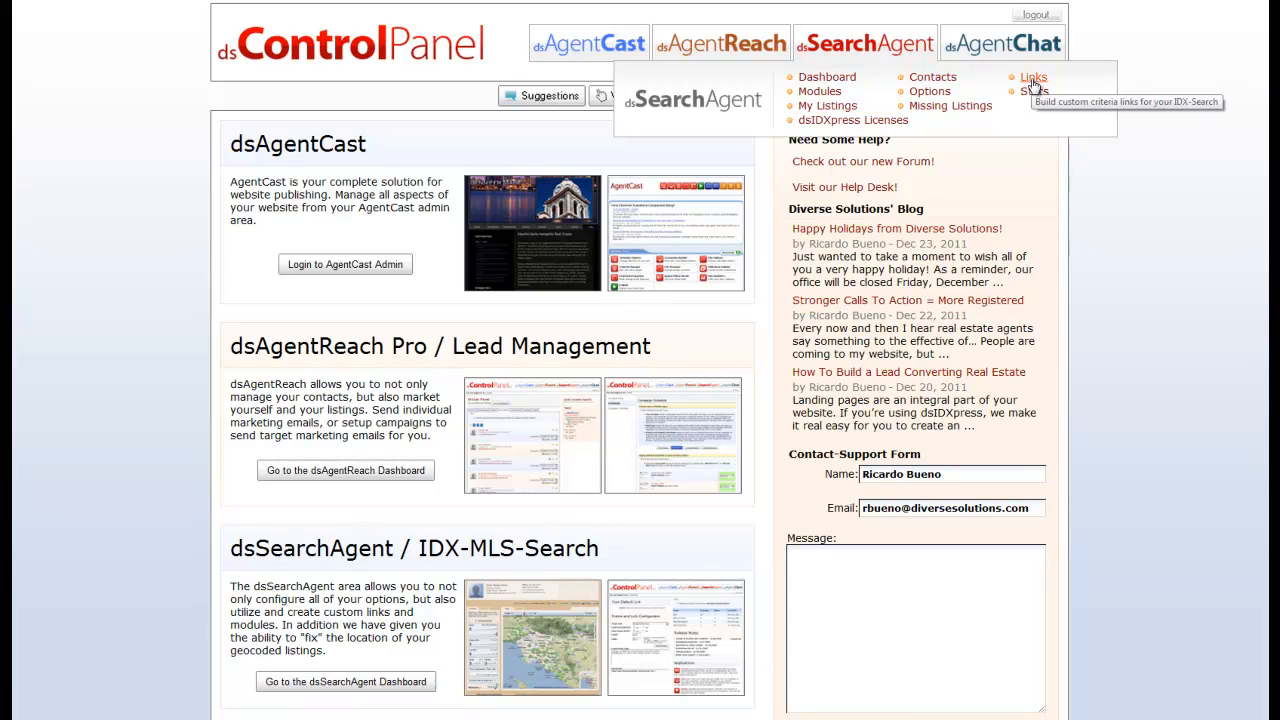
# - Start a new custom search link from the Links list and choose the SoCal MLS
pyautogui.click(1034, 77)
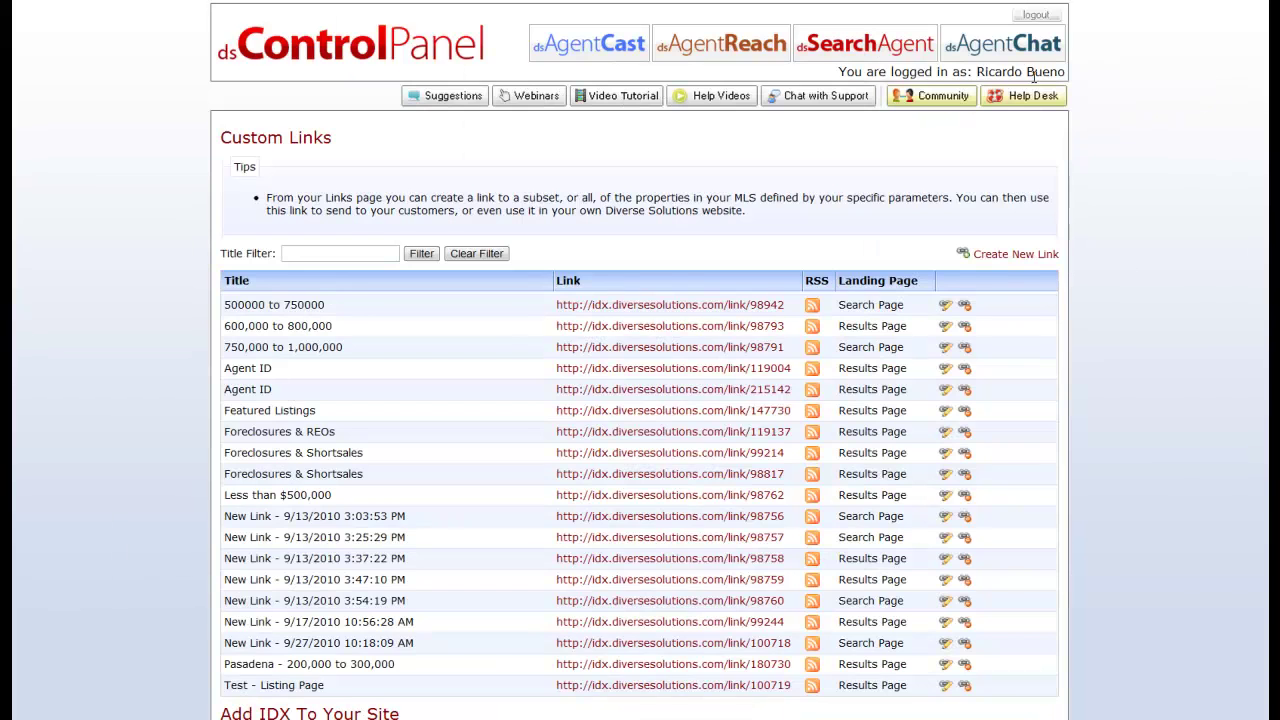
pyautogui.click(1024, 258)
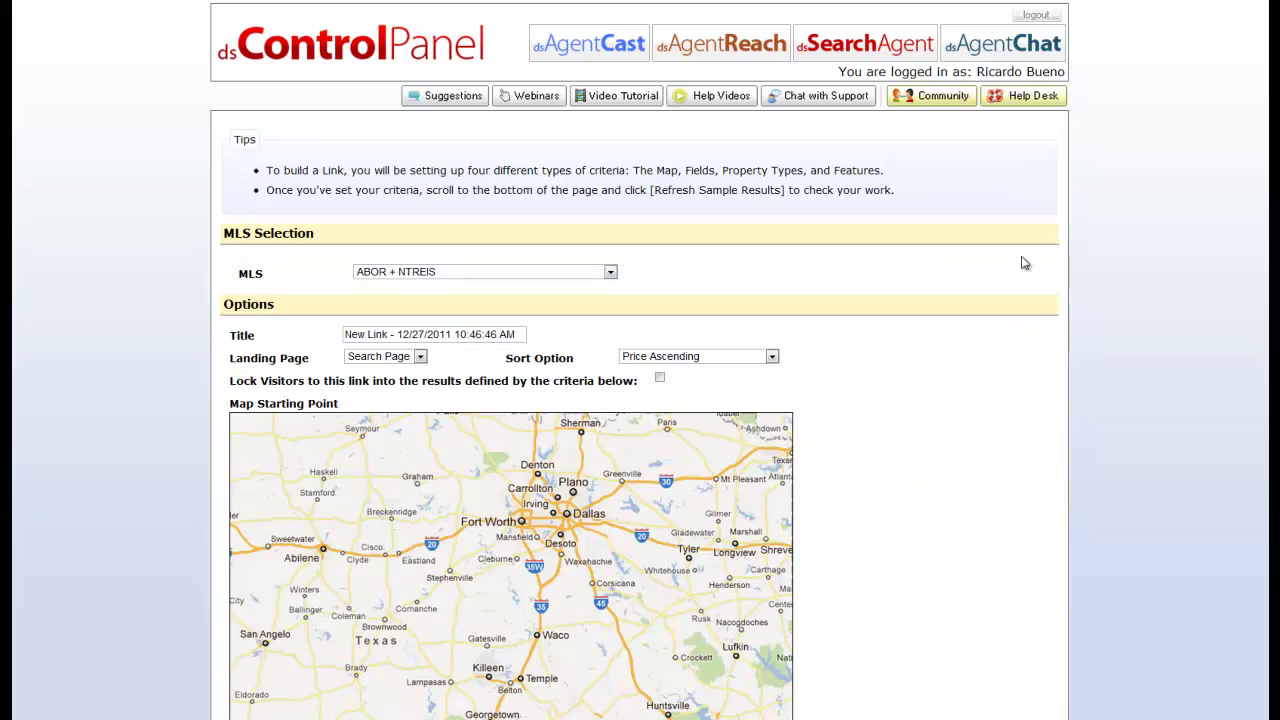
pyautogui.click(610, 272)
pyautogui.scroll(-10, 480, 400)
pyautogui.scroll(-5, 480, 400)
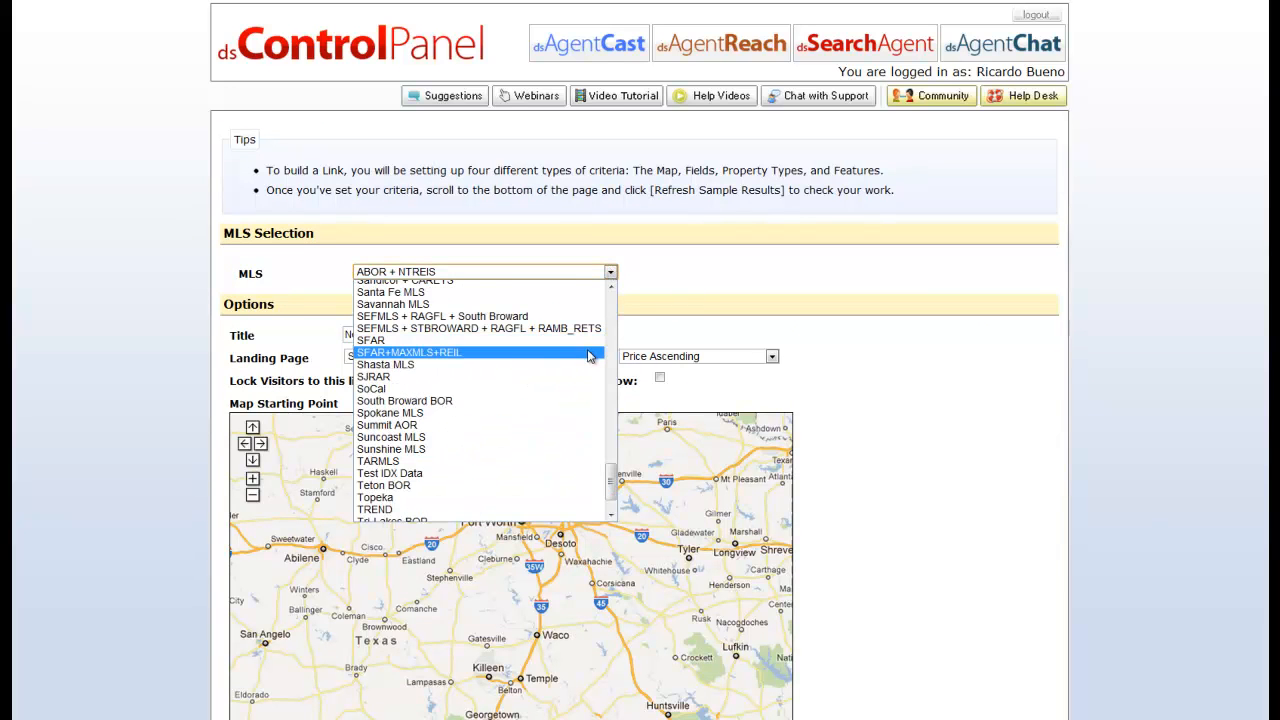
pyautogui.click(543, 389)
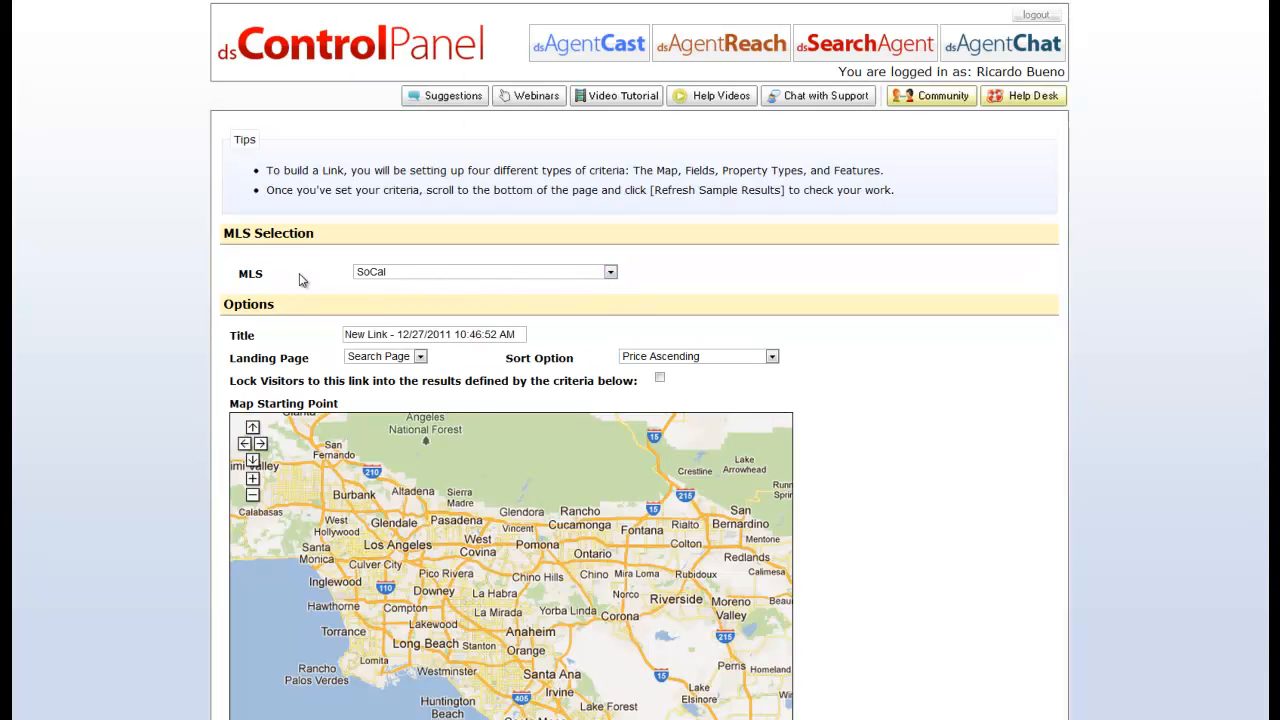
# - Replace the default title with 'Los Angeles - $300,000 - $400,000'
pyautogui.click(417, 334)
pyautogui.tripleClick(417, 334)
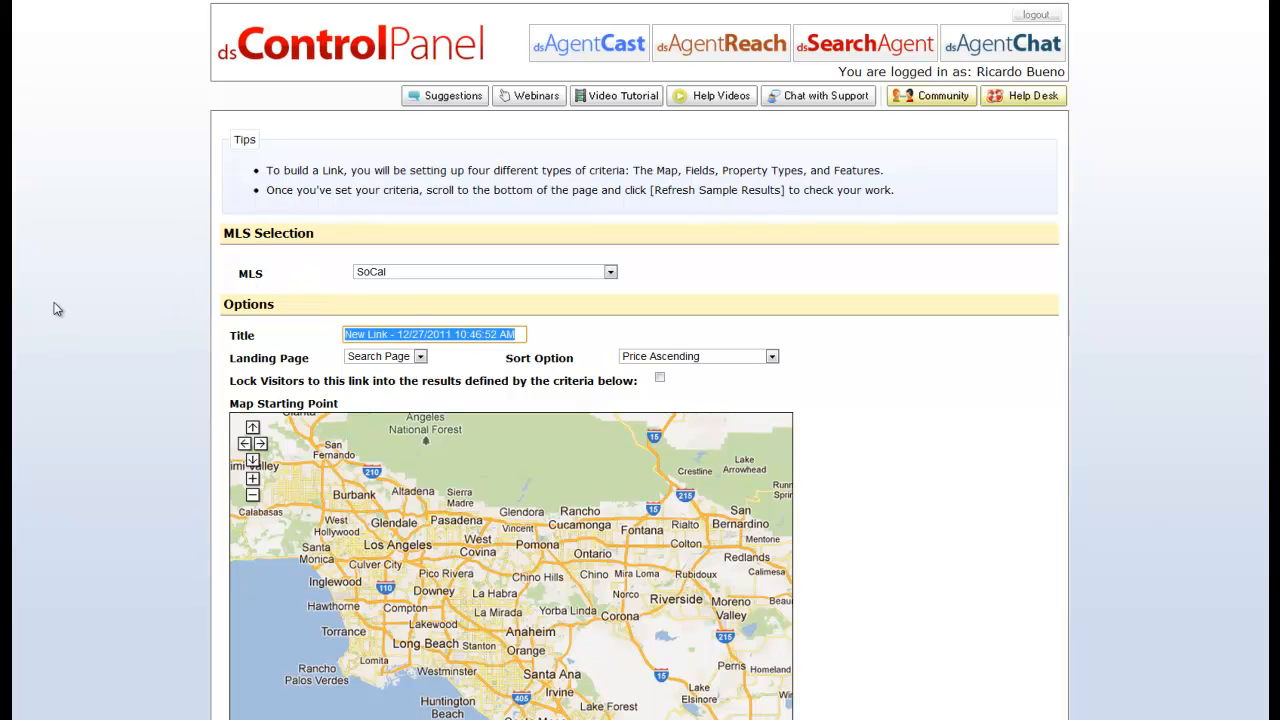
pyautogui.write('Los Angeles - $300,000 -  $400,000')
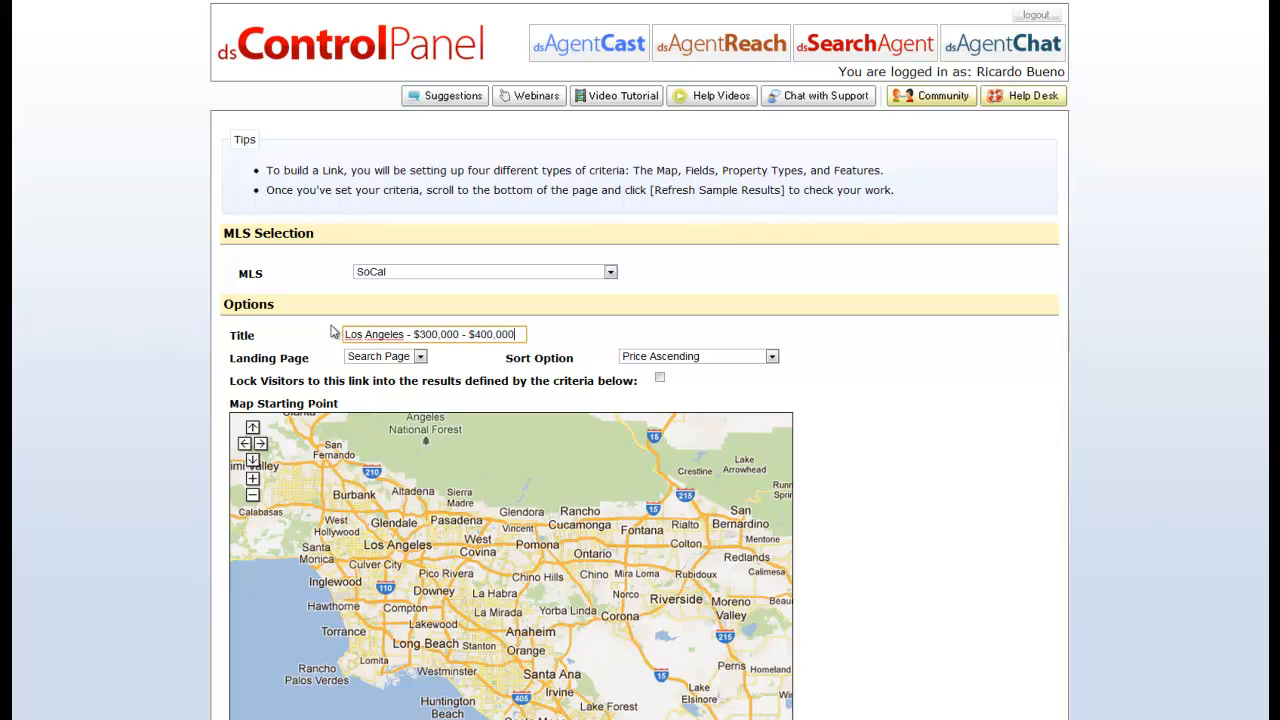
pyautogui.tripleClick(370, 334)
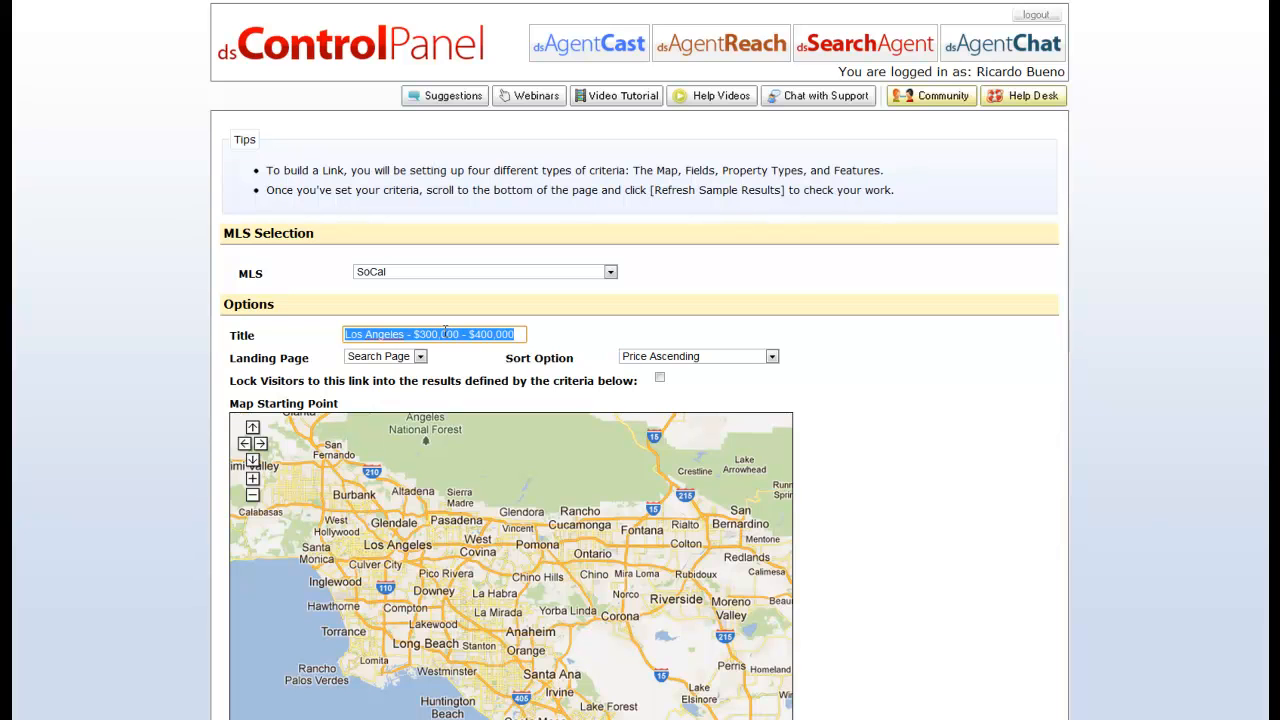
pyautogui.click(472, 335)
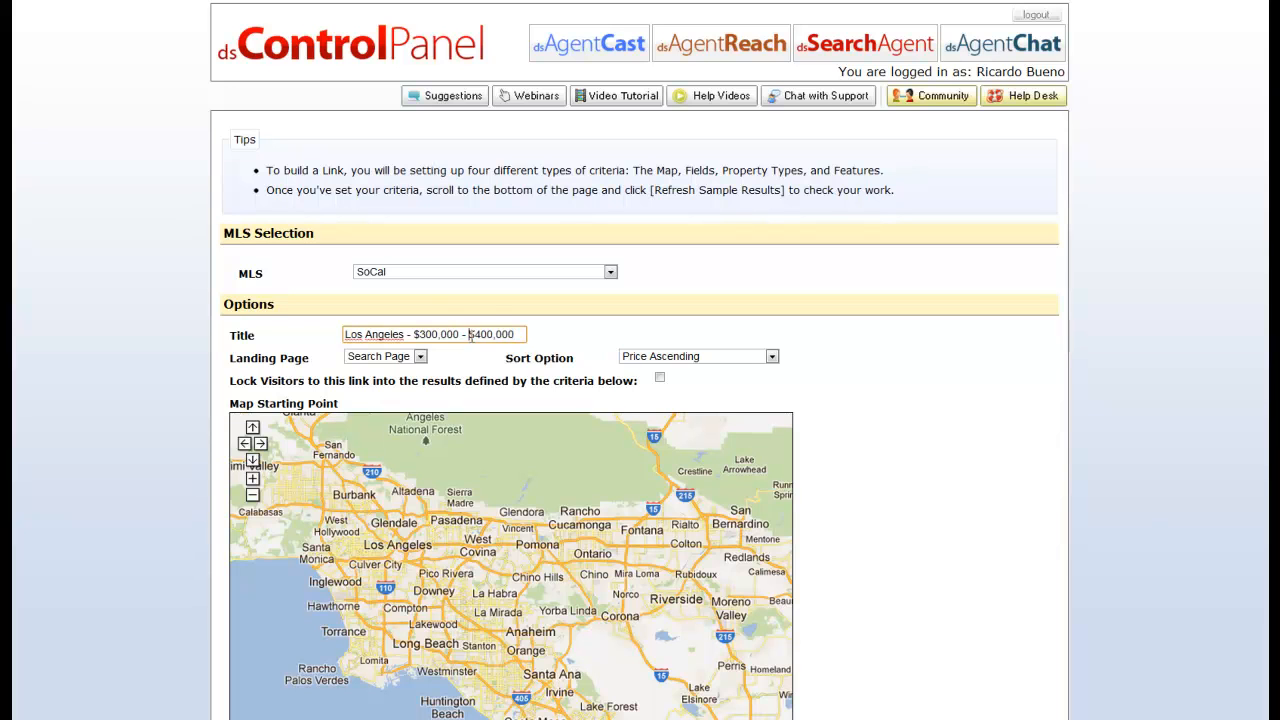
# - Set the link's landing page to Results Page
pyautogui.moveTo(232, 360); pyautogui.dragTo(304, 360)
pyautogui.click(320, 366)
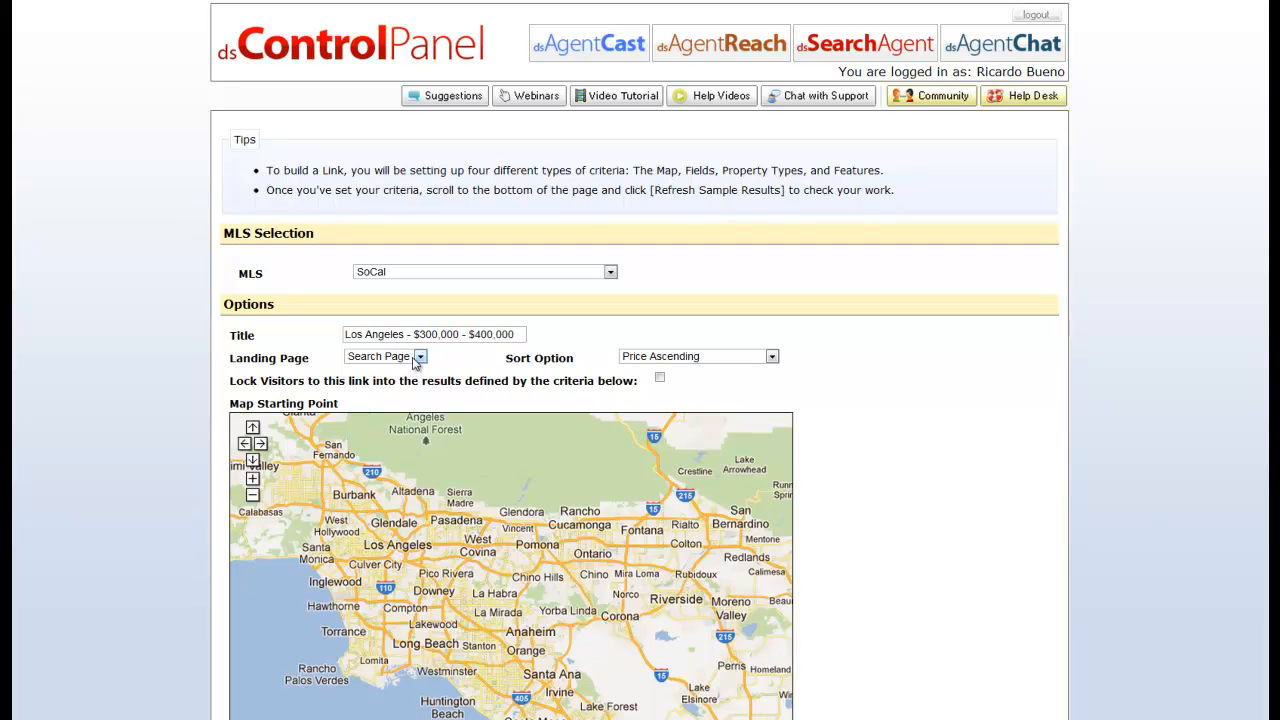
pyautogui.click(420, 357)
pyautogui.click(380, 382)
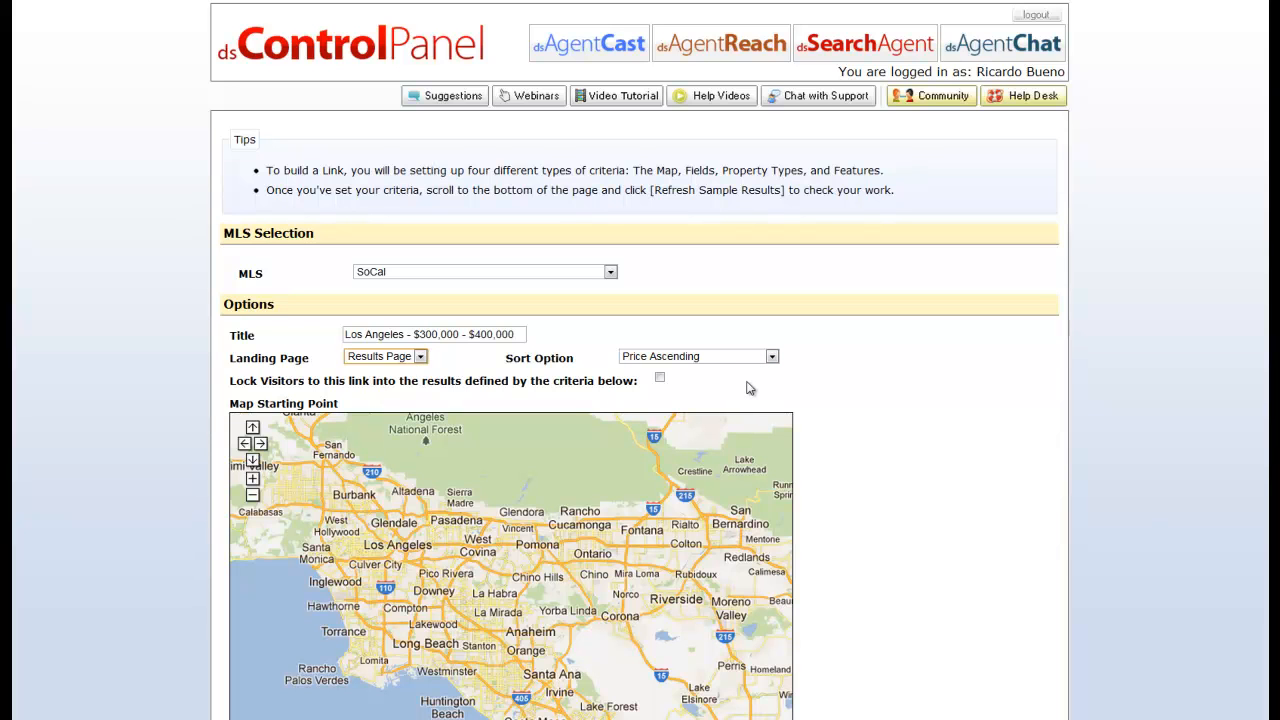
pyautogui.scroll(-3, 165, 452)
pyautogui.scroll(-5, 165, 452)
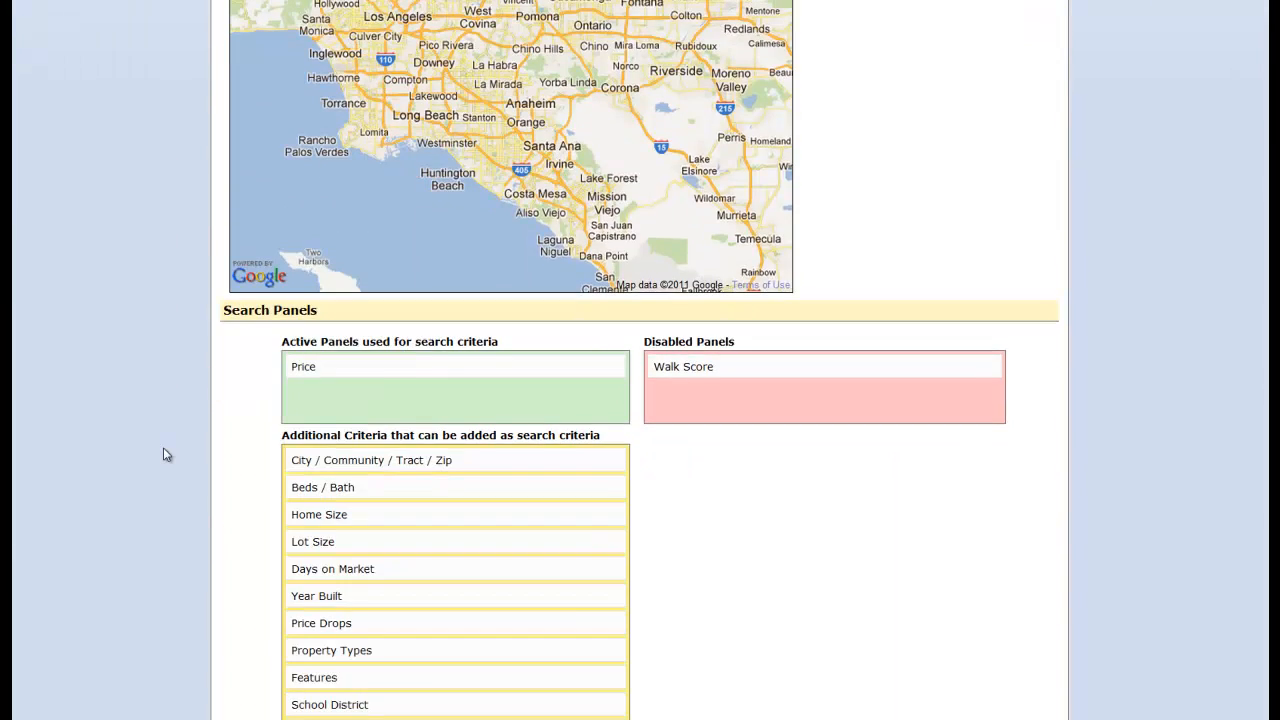
pyautogui.scroll(-3, 163, 447)
pyautogui.scroll(-2, 163, 447)
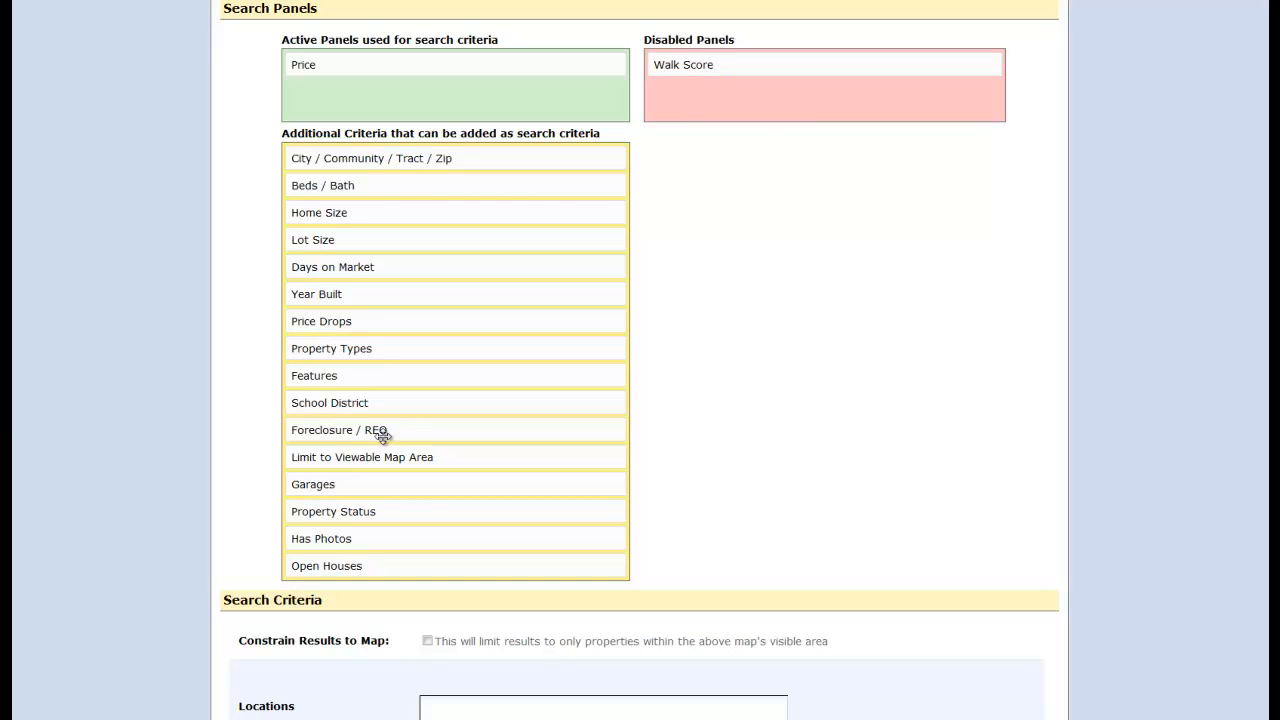
# - Move Foreclosure / REO into the Disabled Panels box so Price is the only active panel
pyautogui.moveTo(385, 433)
pyautogui.mouseDown()
pyautogui.moveTo(428, 429)
pyautogui.moveTo(735, 95)
pyautogui.mouseUp()
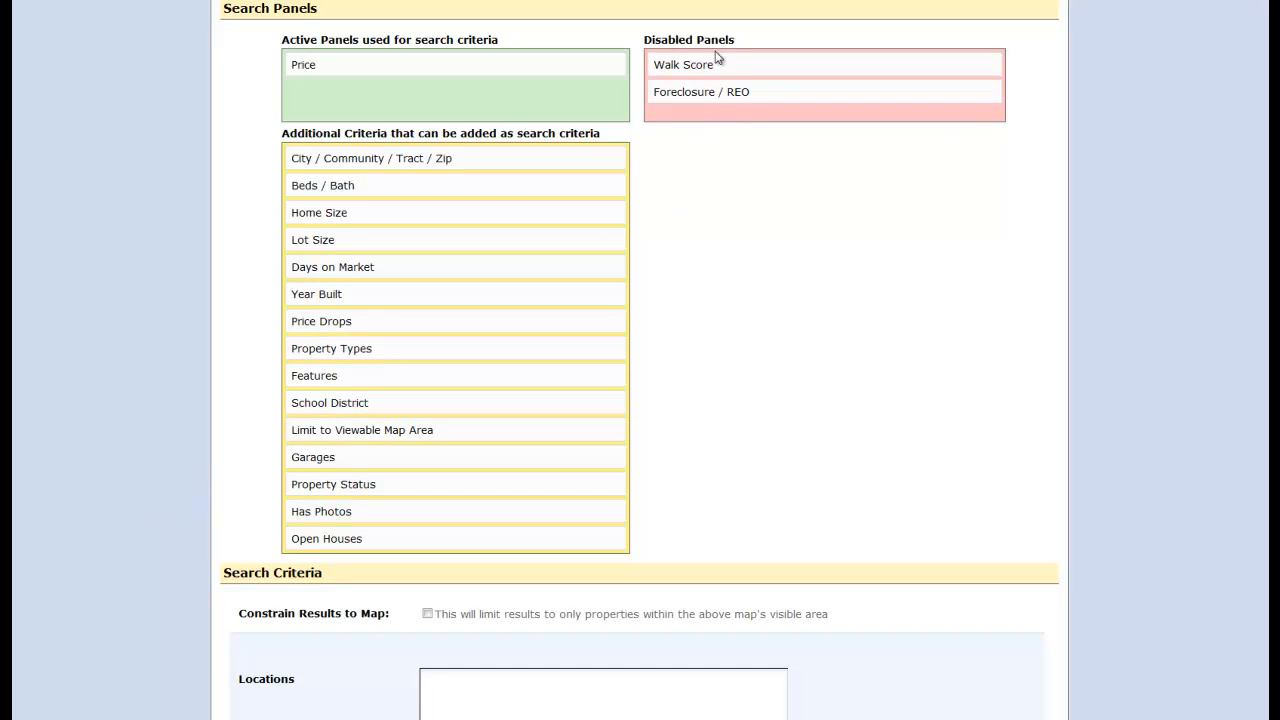
pyautogui.scroll(-2, 193, 487)
pyautogui.scroll(-3, 193, 487)
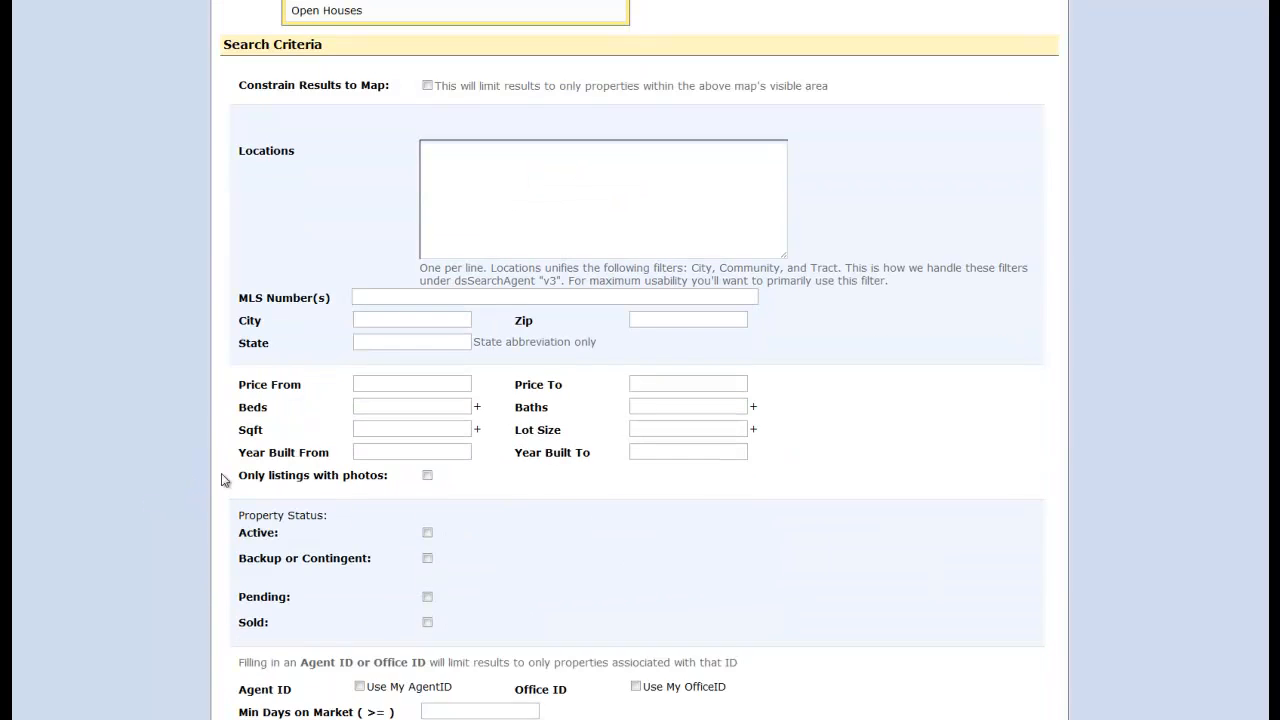
pyautogui.click(570, 225)
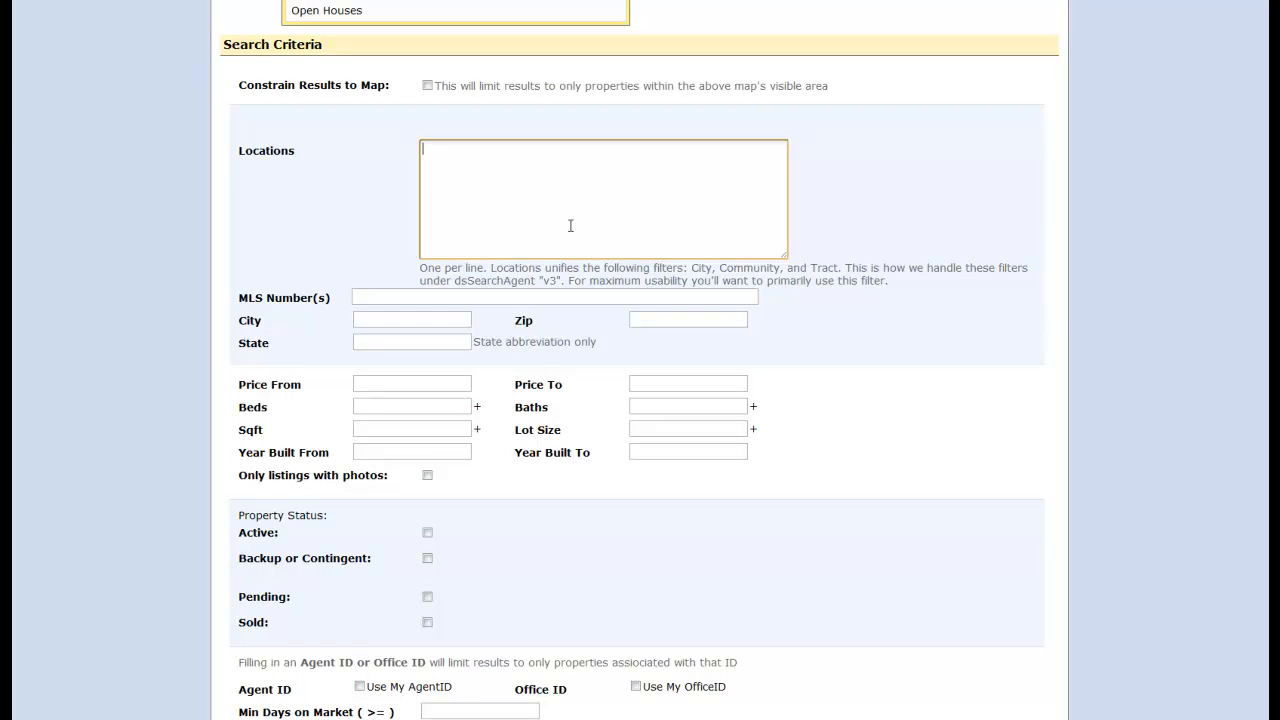
pyautogui.click(449, 319)
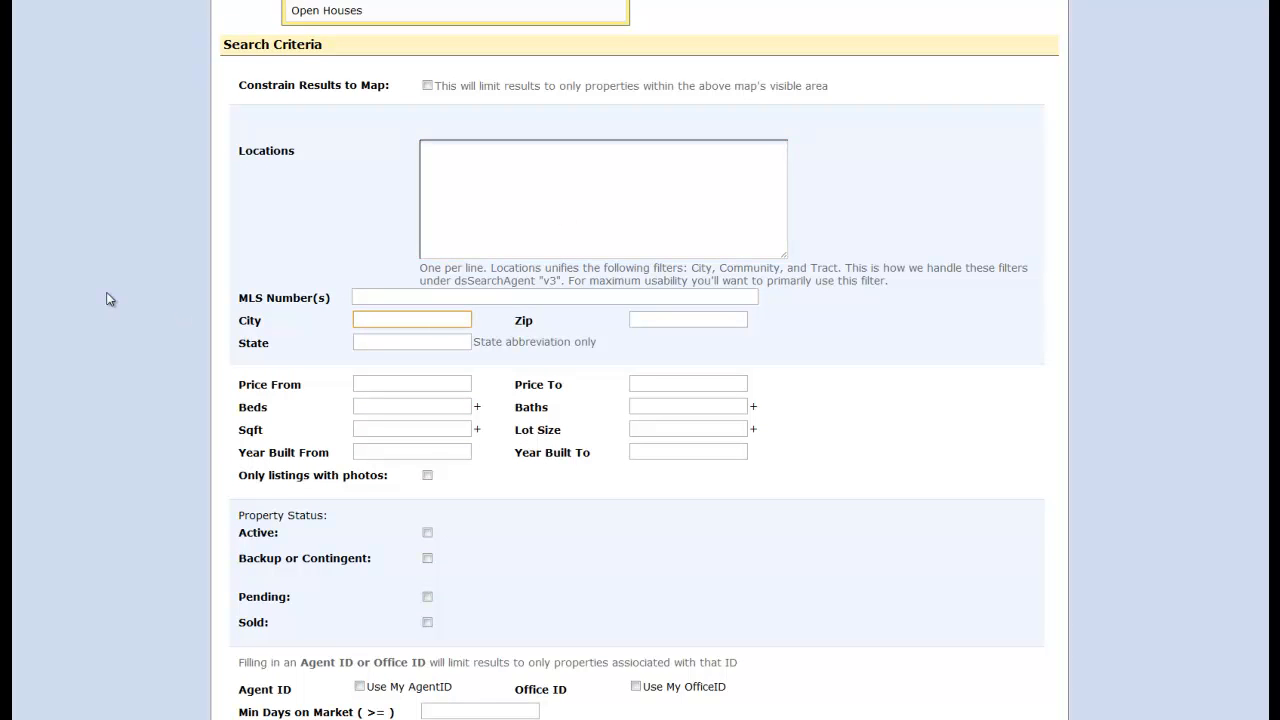
pyautogui.write('Los Angeles')
pyautogui.click(410, 384)
pyautogui.write('300')
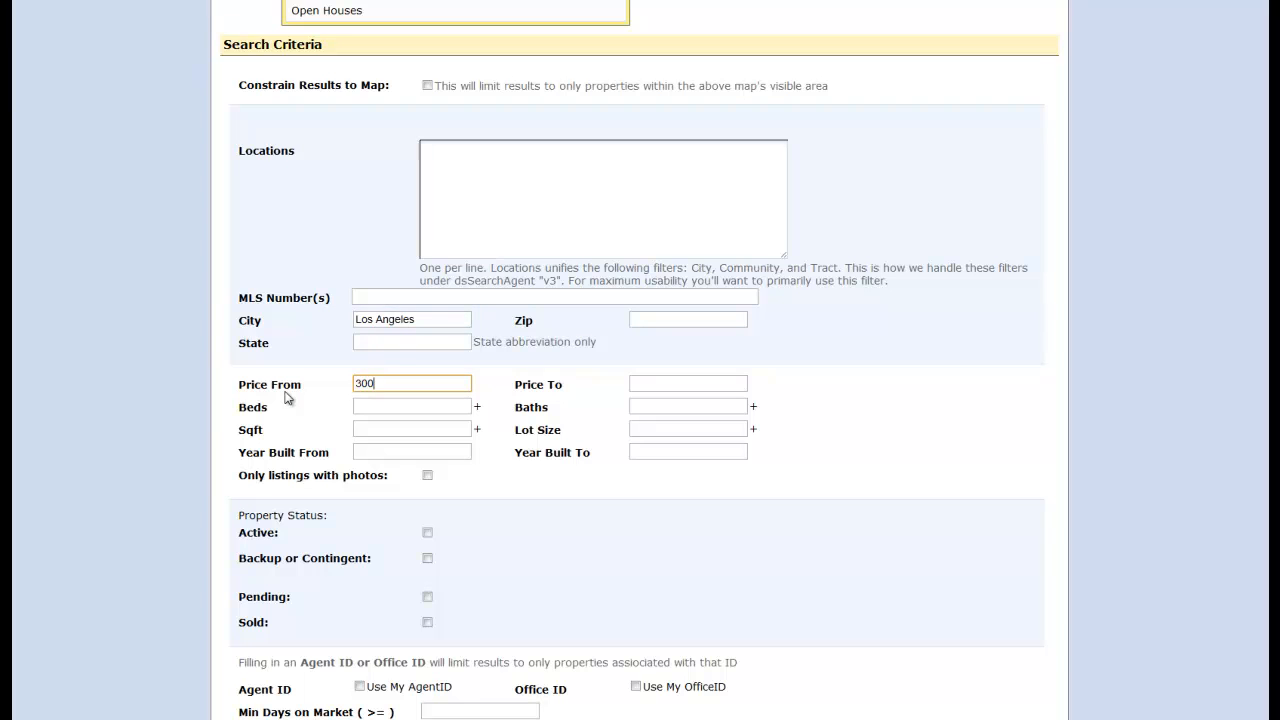
pyautogui.write('000')
pyautogui.click(677, 382)
pyautogui.write('400000')
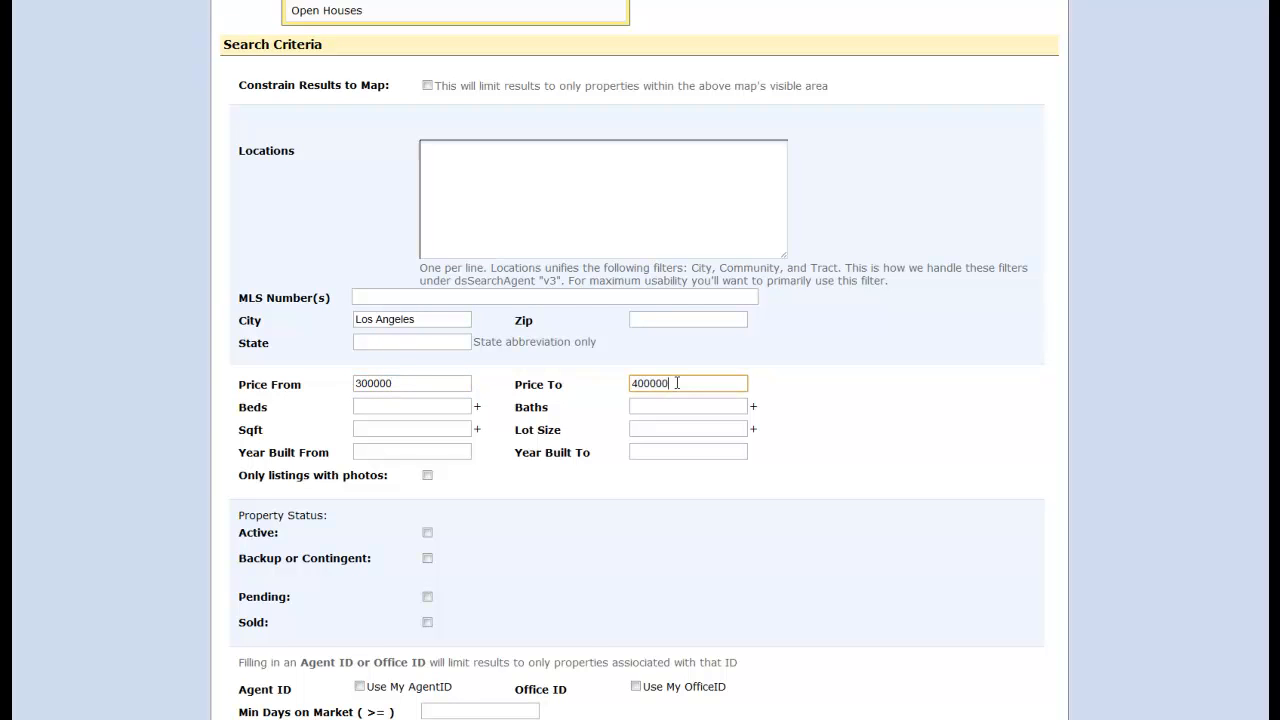
pyautogui.scroll(-1, 135, 458)
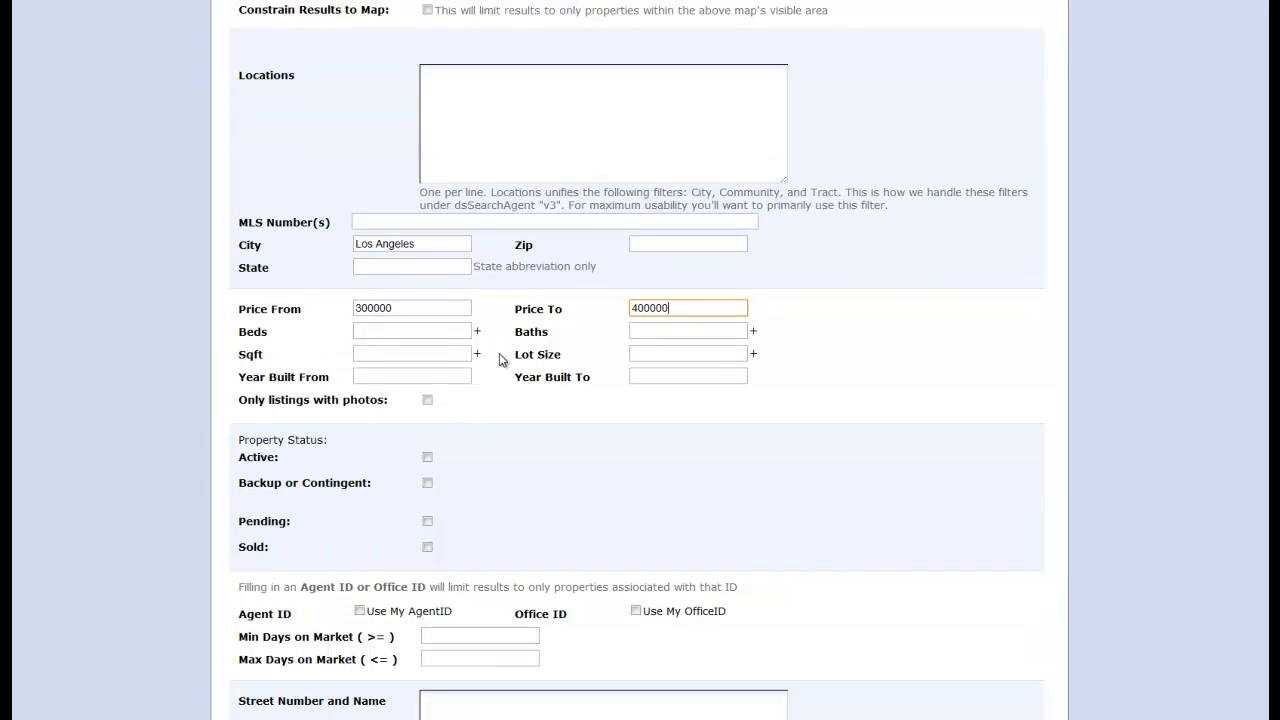
pyautogui.scroll(-1, 501, 358)
pyautogui.scroll(-2, 499, 358)
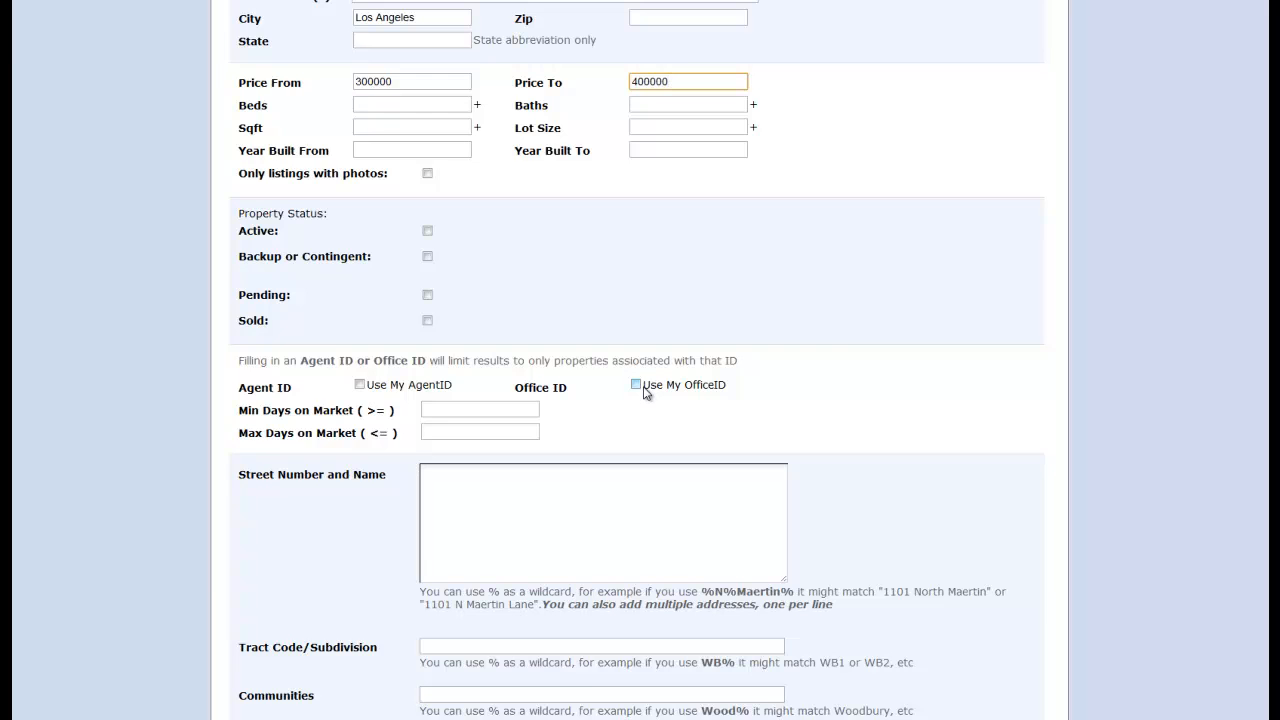
pyautogui.scroll(-3, 245, 615)
pyautogui.scroll(-3, 228, 550)
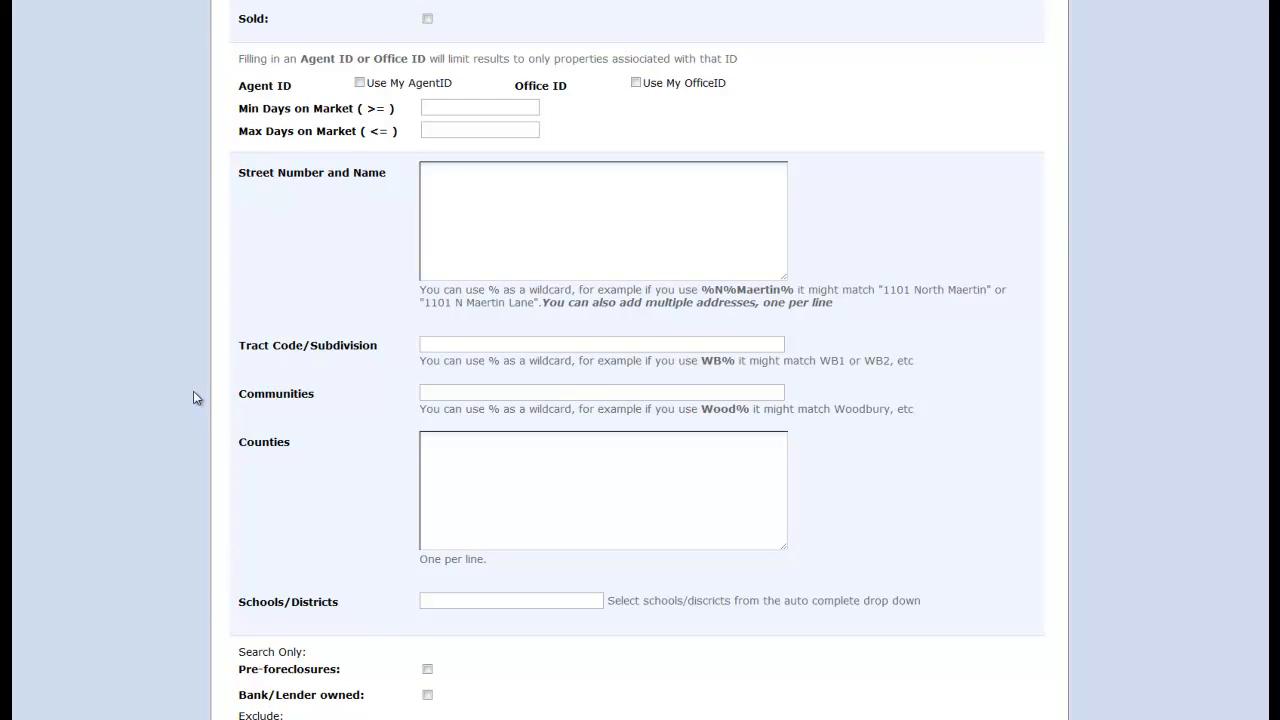
pyautogui.scroll(-3, 195, 394)
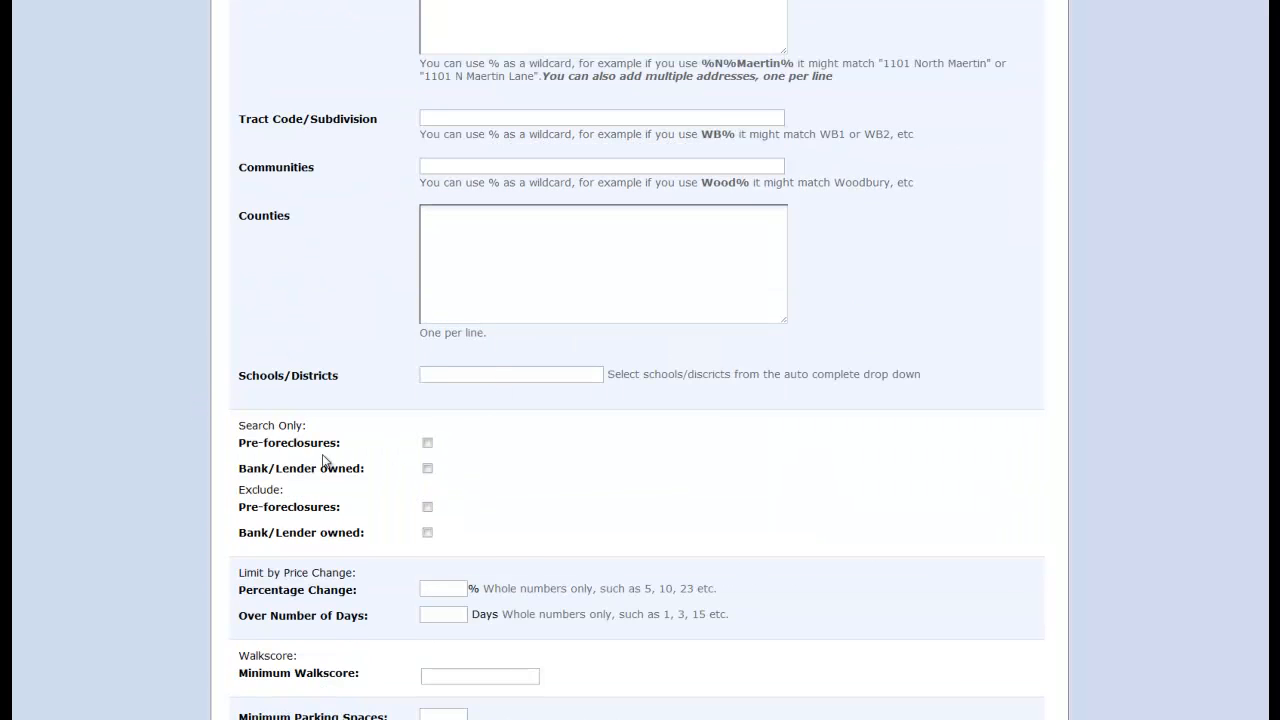
pyautogui.scroll(-1, 378, 456)
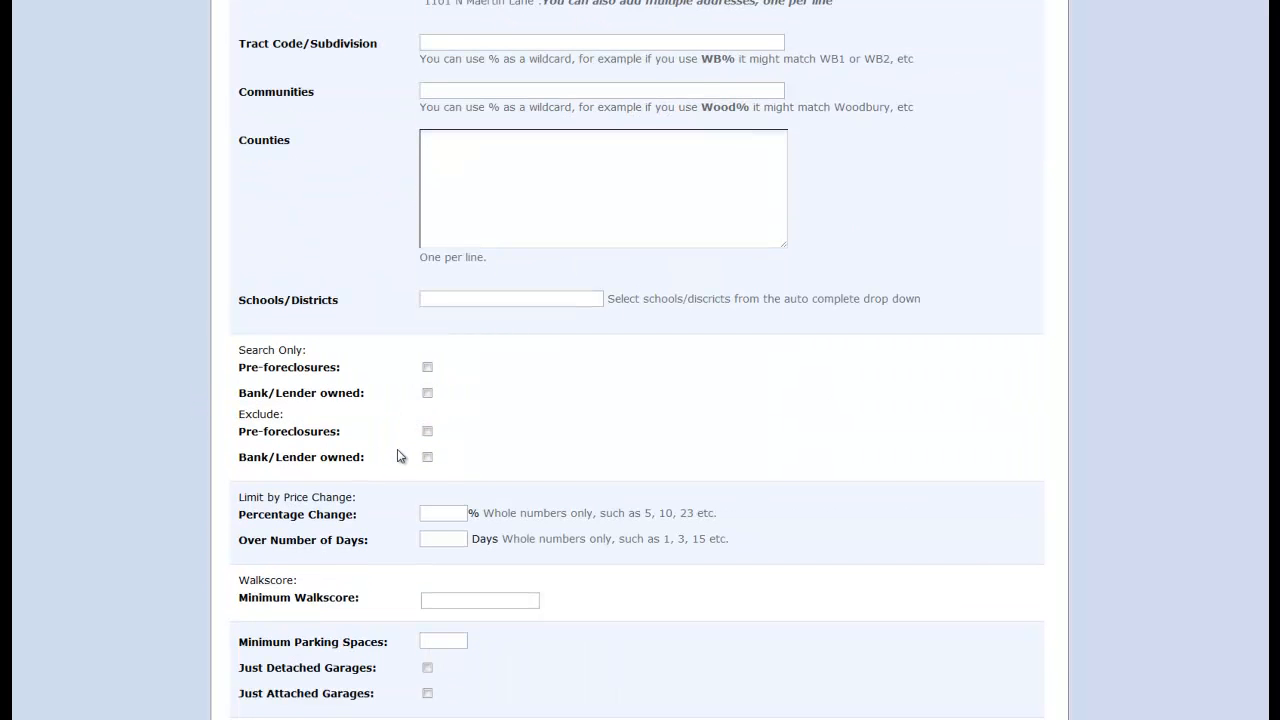
pyautogui.scroll(-3, 399, 450)
pyautogui.scroll(-1, 399, 448)
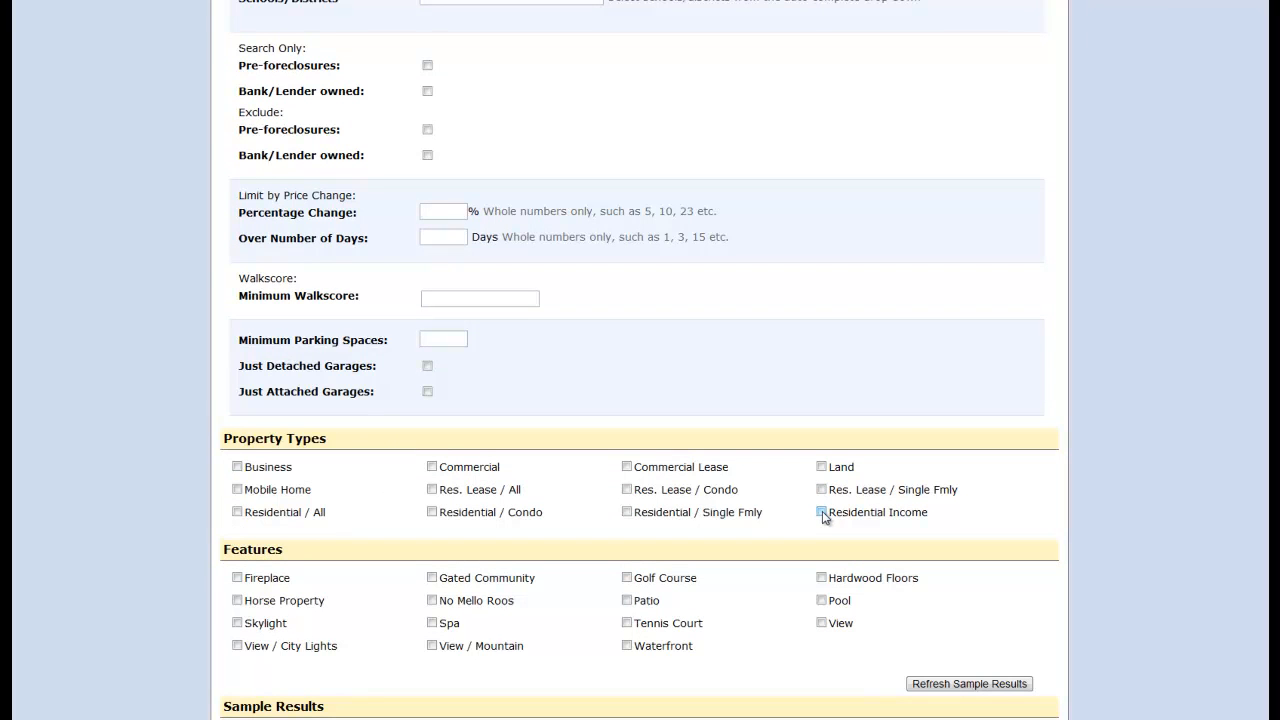
# - Tick Res. Lease / Single Fmly, Res. Lease / All and Residential / Single Fmly property types
pyautogui.click(822, 490)
pyautogui.click(432, 490)
pyautogui.click(627, 512)
pyautogui.scroll(-3, 580, 516)
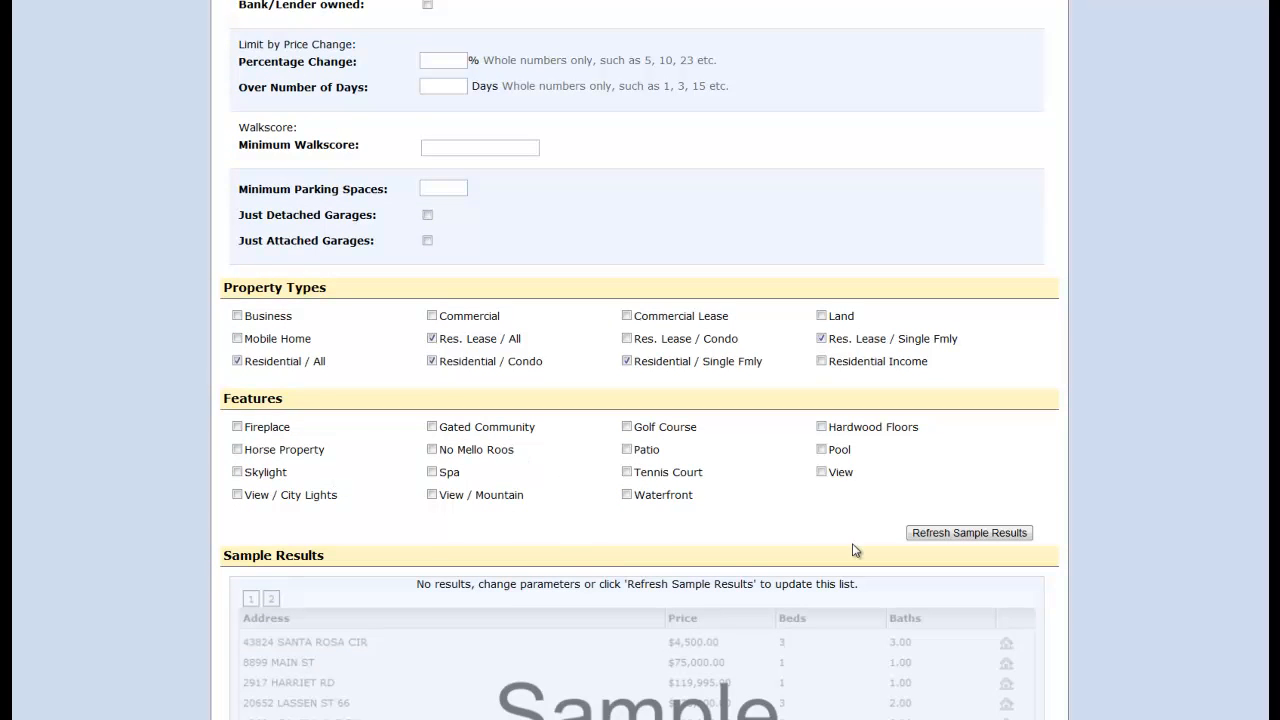
pyautogui.scroll(-2, 945, 560)
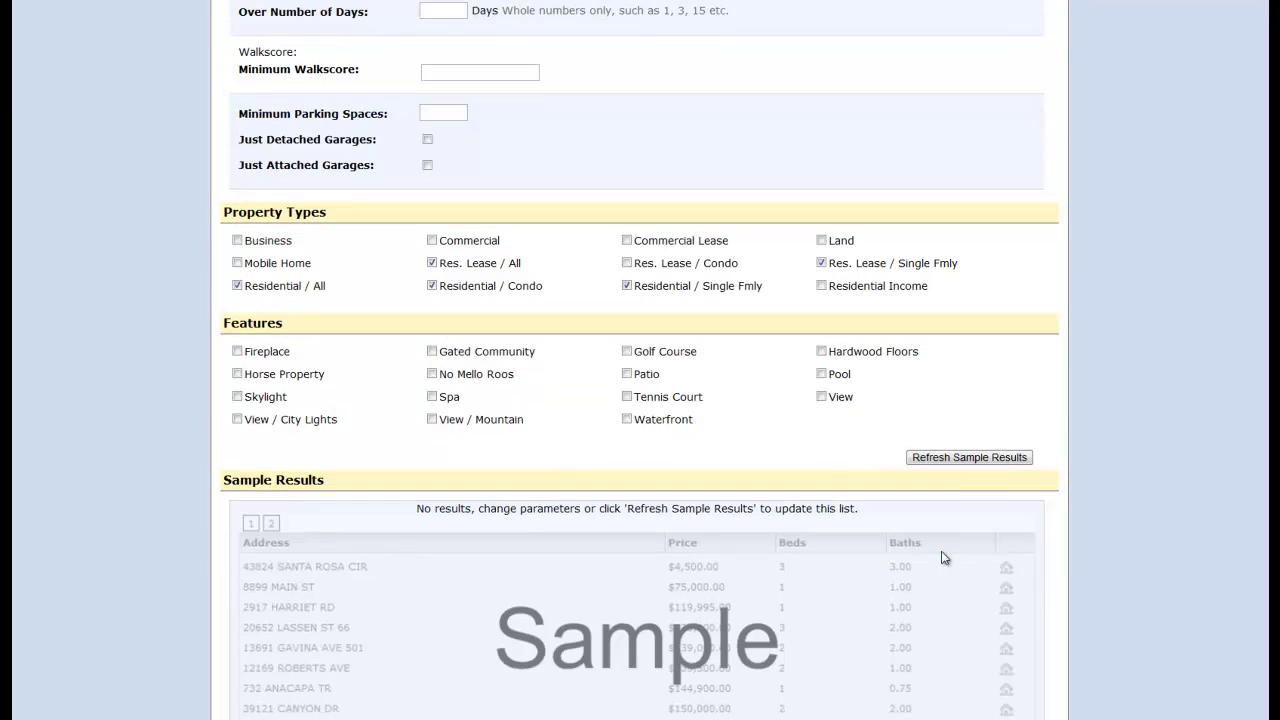
# - Refresh the sample results and save the Los Angeles - $300,000 - $400,000 link to the custom links list
pyautogui.click(973, 460)
pyautogui.scroll(-3, 524, 551)
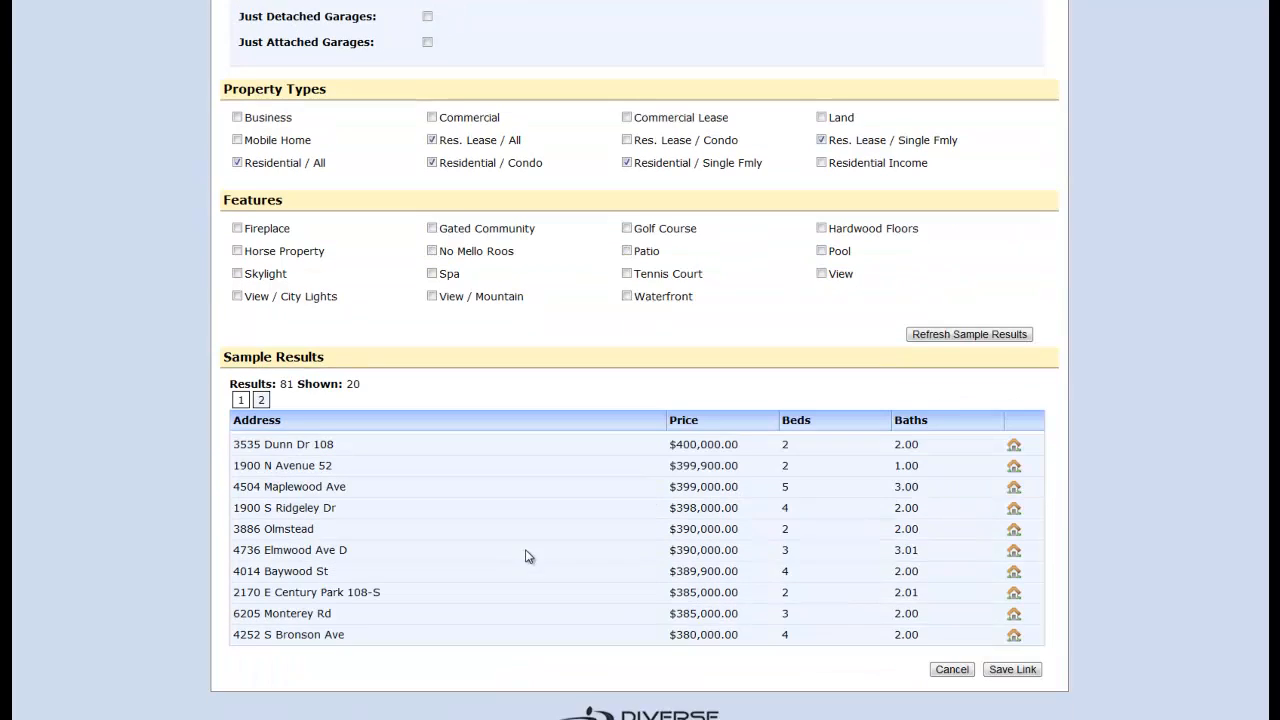
pyautogui.scroll(-2, 530, 540)
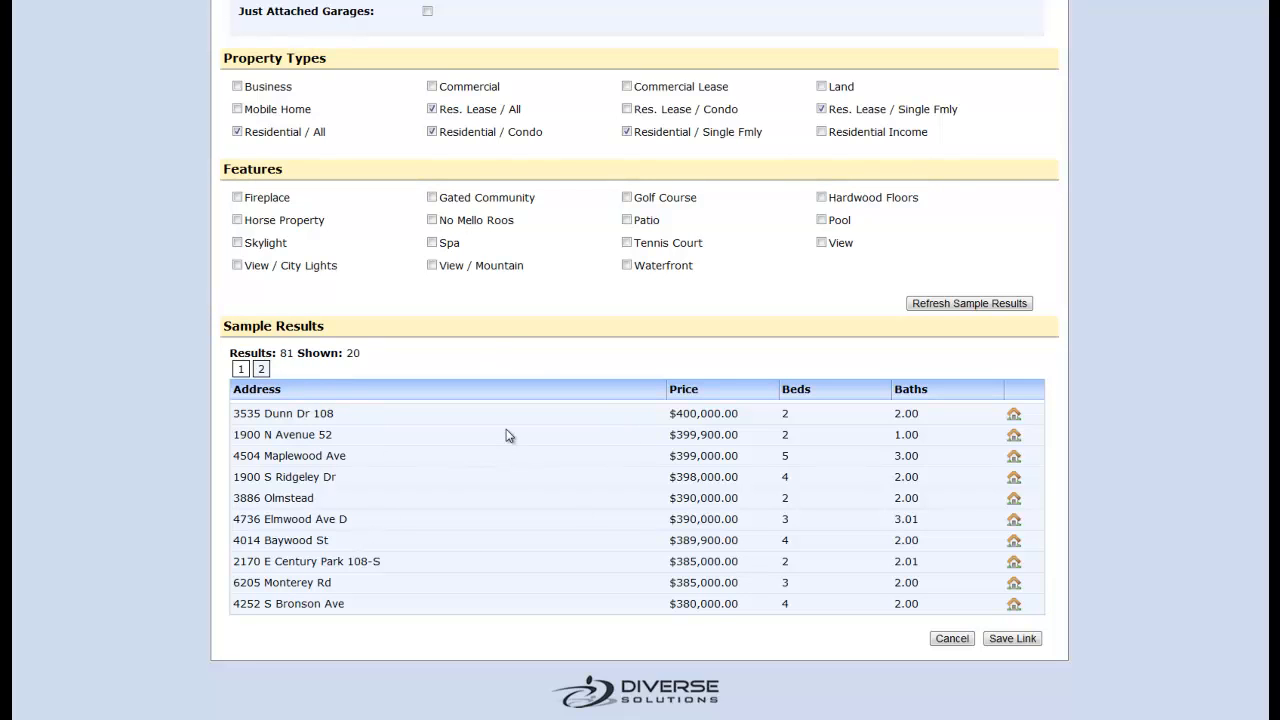
pyautogui.click(1008, 641)
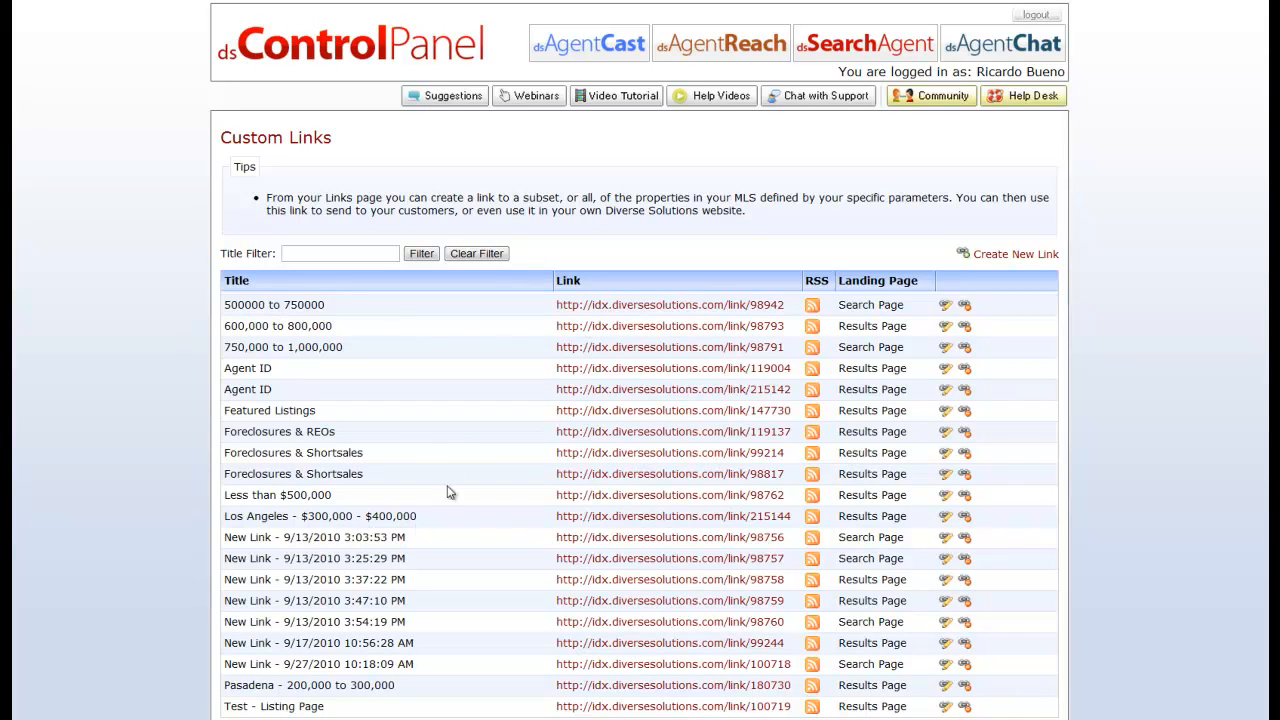
pyautogui.moveTo(224, 516); pyautogui.dragTo(440, 518)
pyautogui.click(145, 515)
pyautogui.scroll(-3, 145, 515)
pyautogui.scroll(-3, 145, 515)
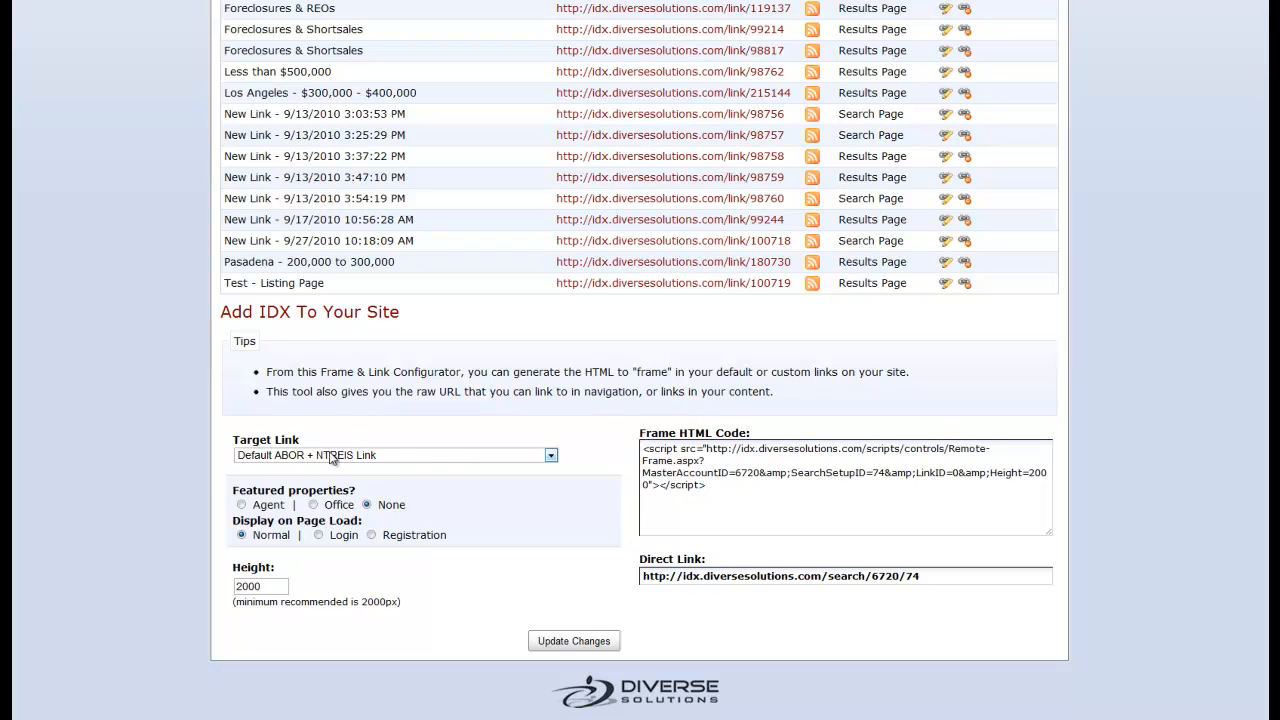
# - Choose Los Angeles - $300,000 - $400,000 as the target link and select its frame HTML code
pyautogui.moveTo(227, 450); pyautogui.dragTo(305, 441)
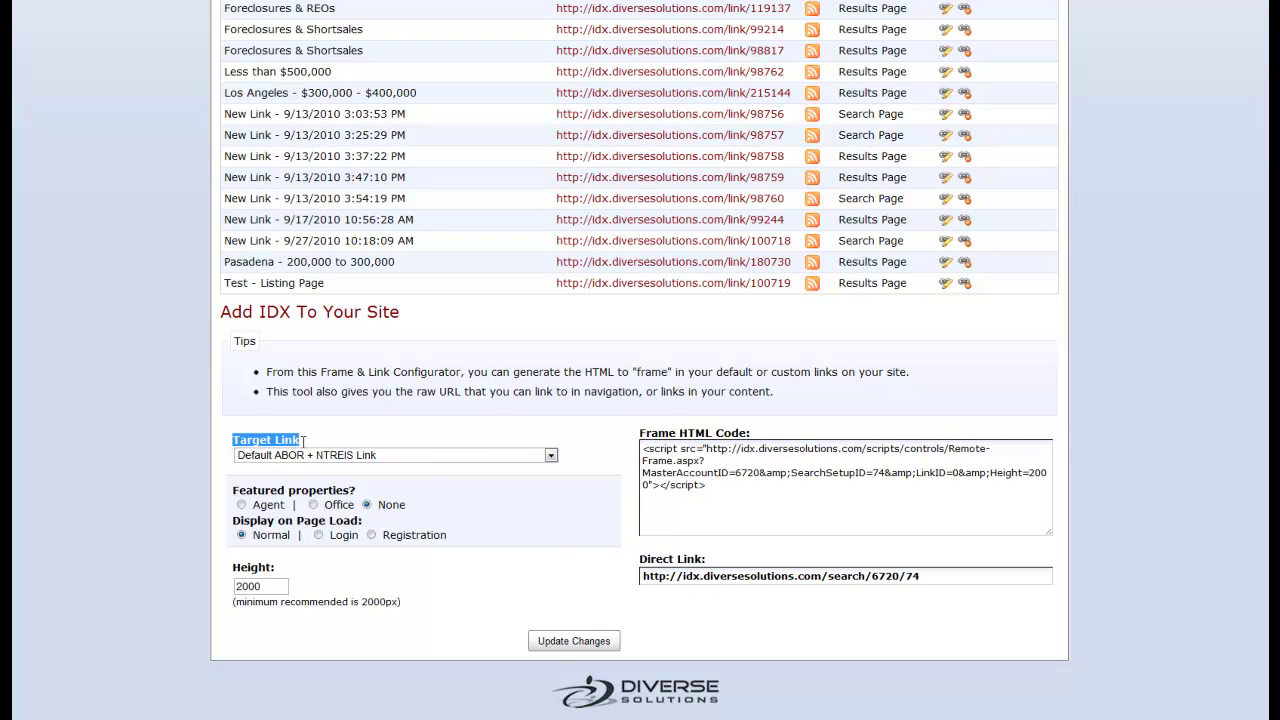
pyautogui.click(551, 455)
pyautogui.moveTo(553, 481); pyautogui.dragTo(555, 520)
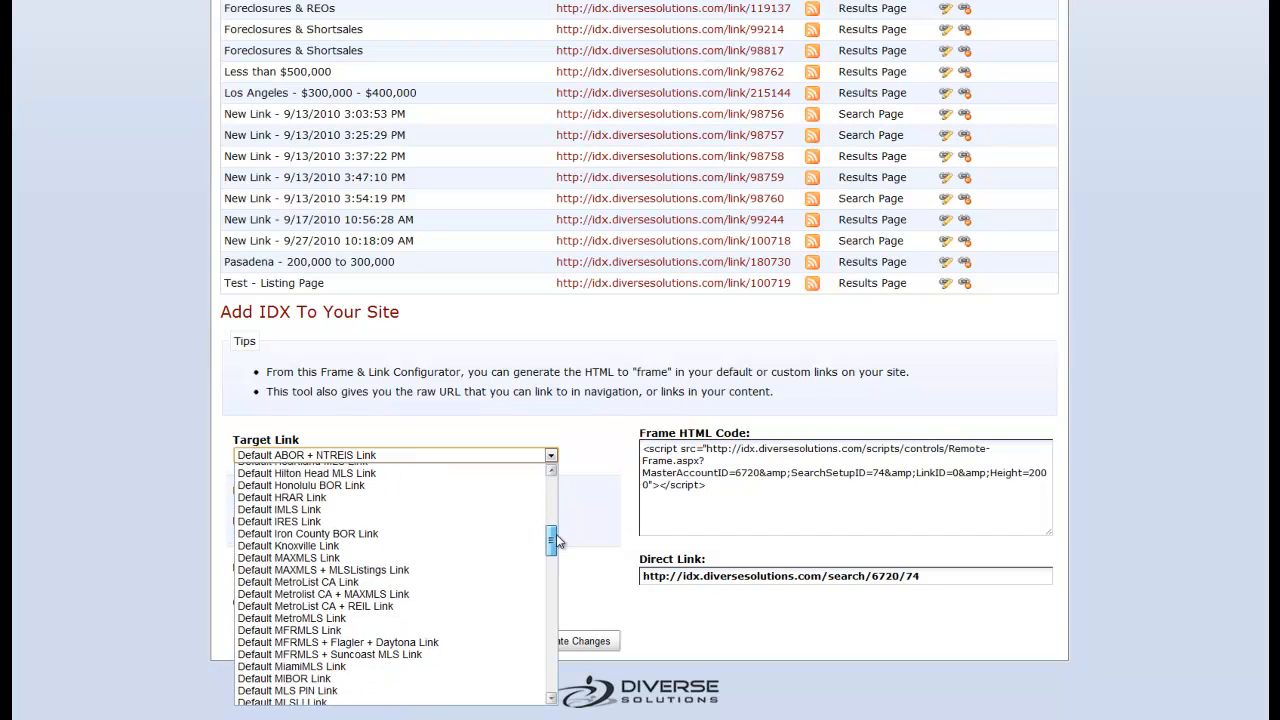
pyautogui.moveTo(555, 520); pyautogui.dragTo(563, 663)
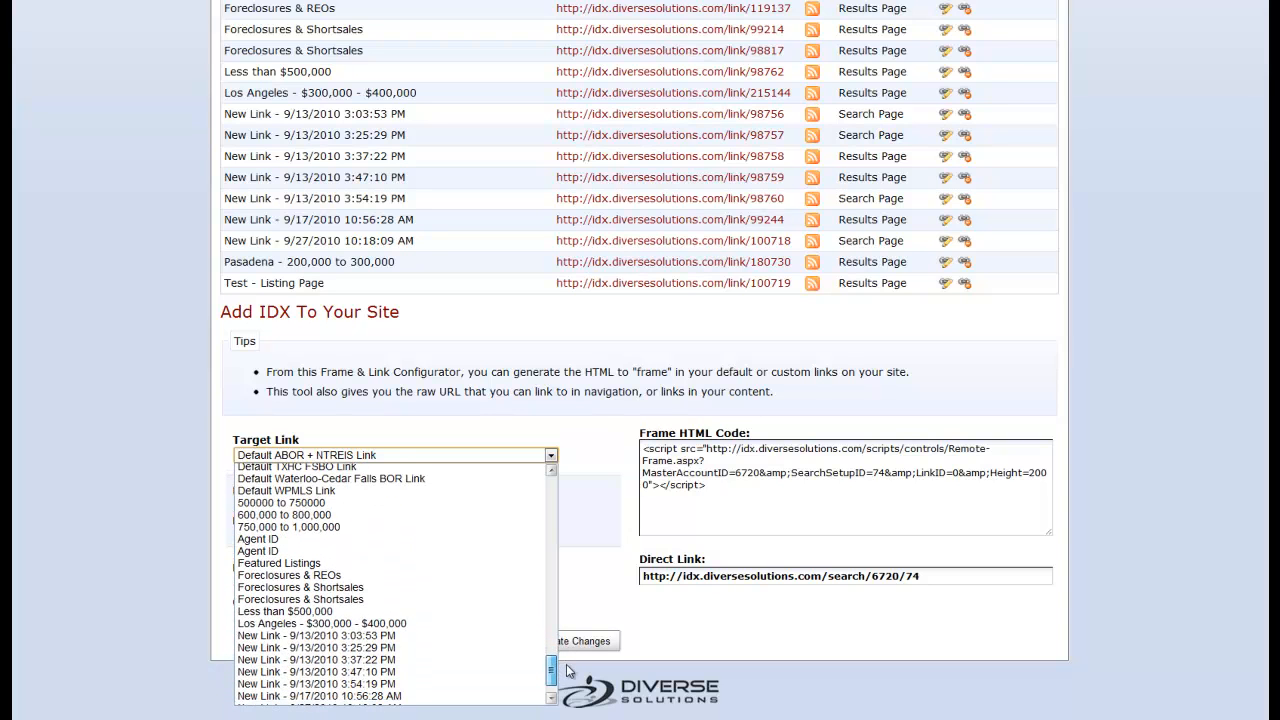
pyautogui.click(351, 624)
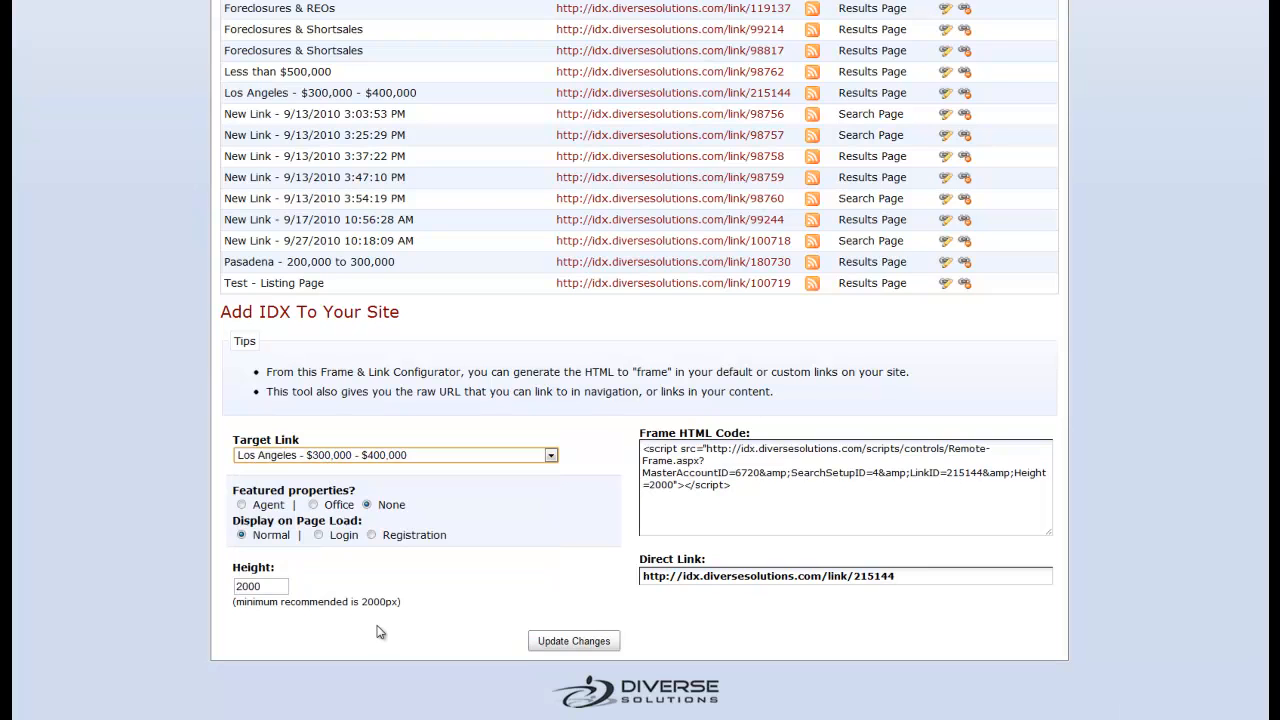
pyautogui.click(669, 461)
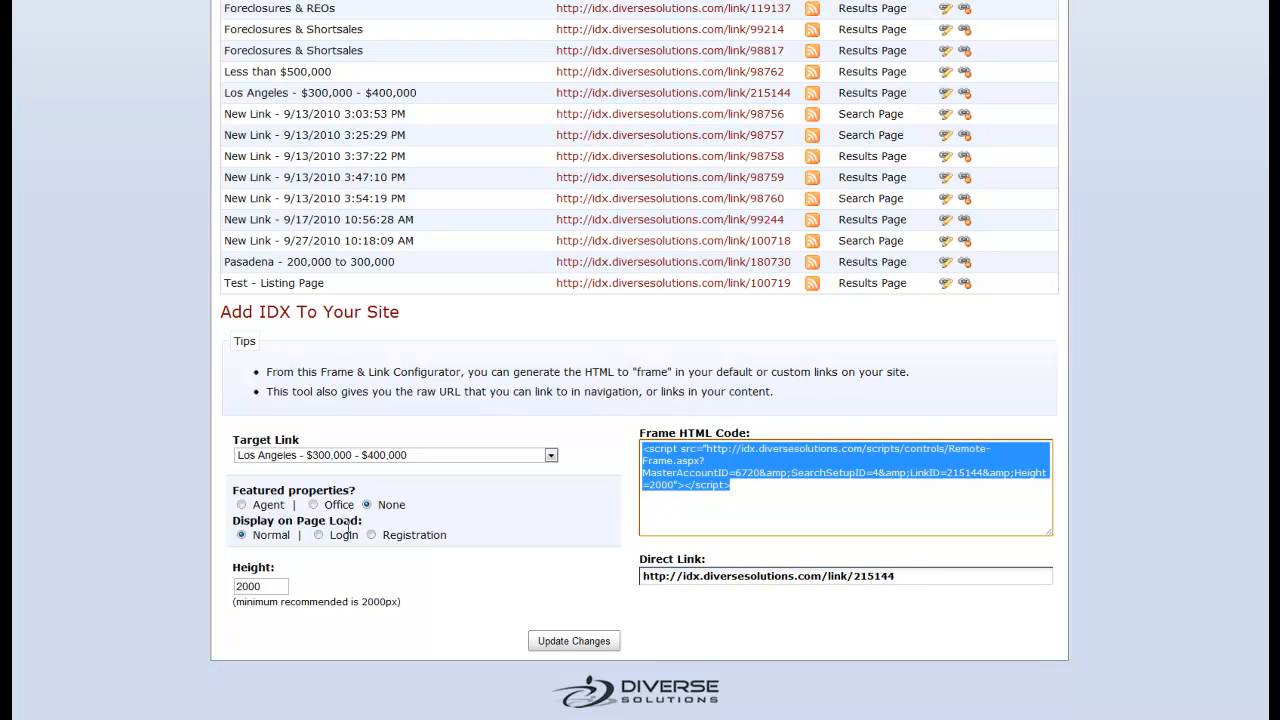
# - Set Display on Page Load to Registration and select the updated embed code for copying
pyautogui.click(241, 535)
pyautogui.click(371, 536)
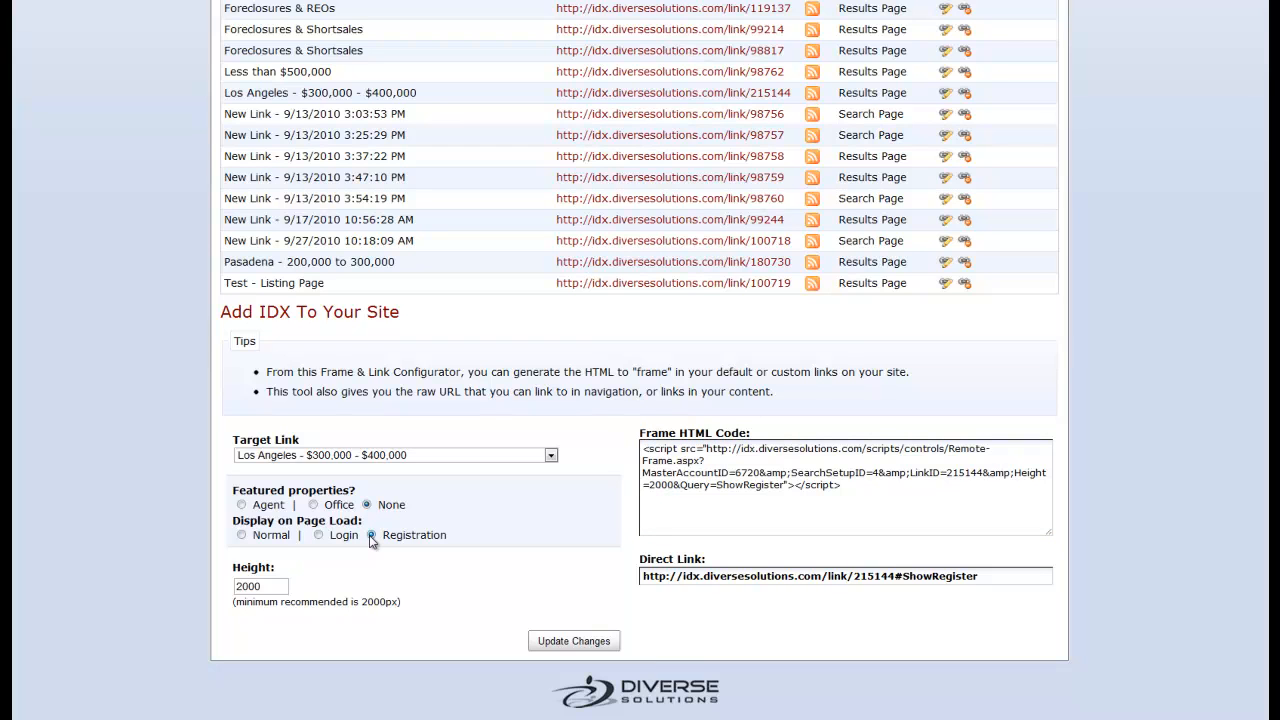
pyautogui.click(830, 474)
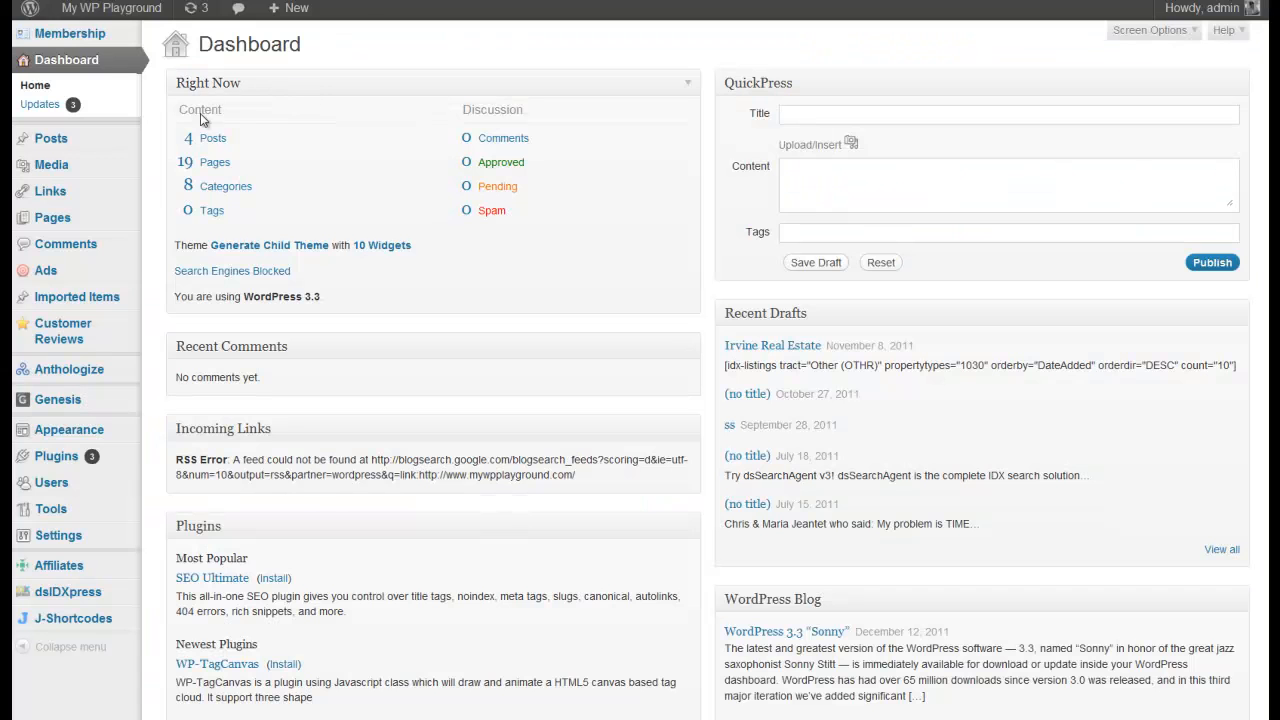
pyautogui.moveTo(52, 217)
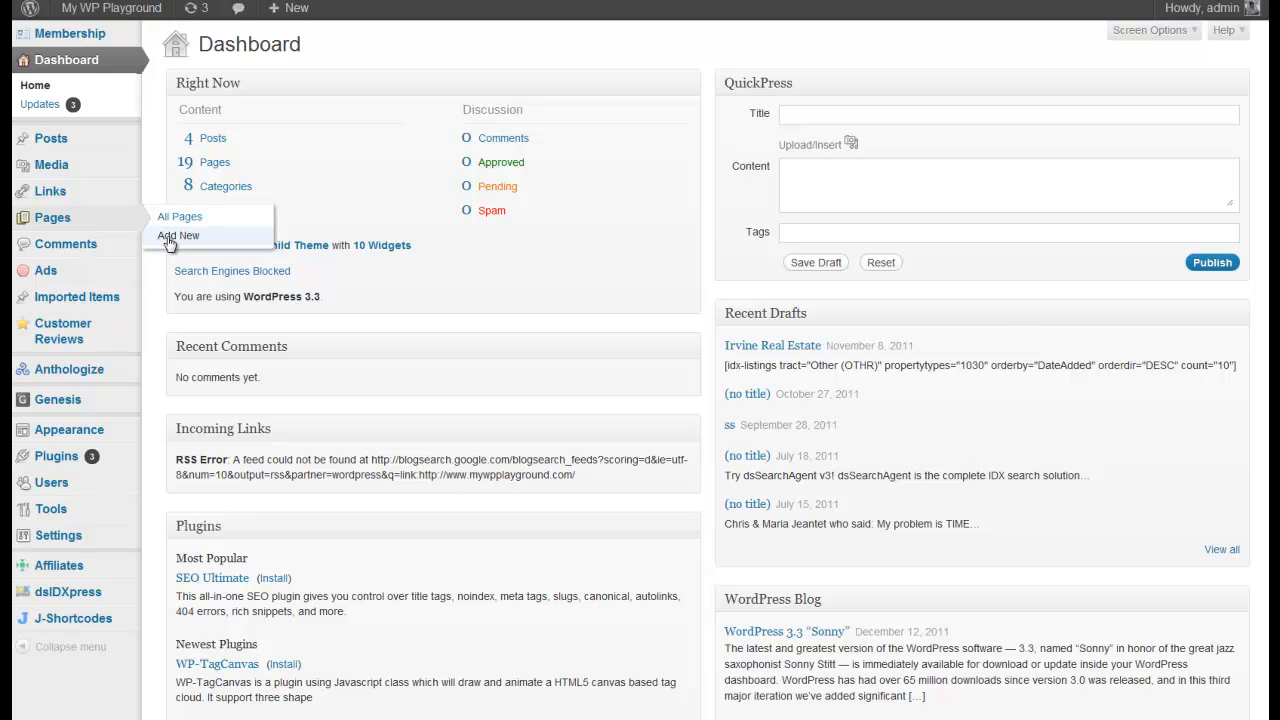
# - Create a new page, paste the IDX script into its body, choose the full-width layout and publish it
pyautogui.click(169, 238)
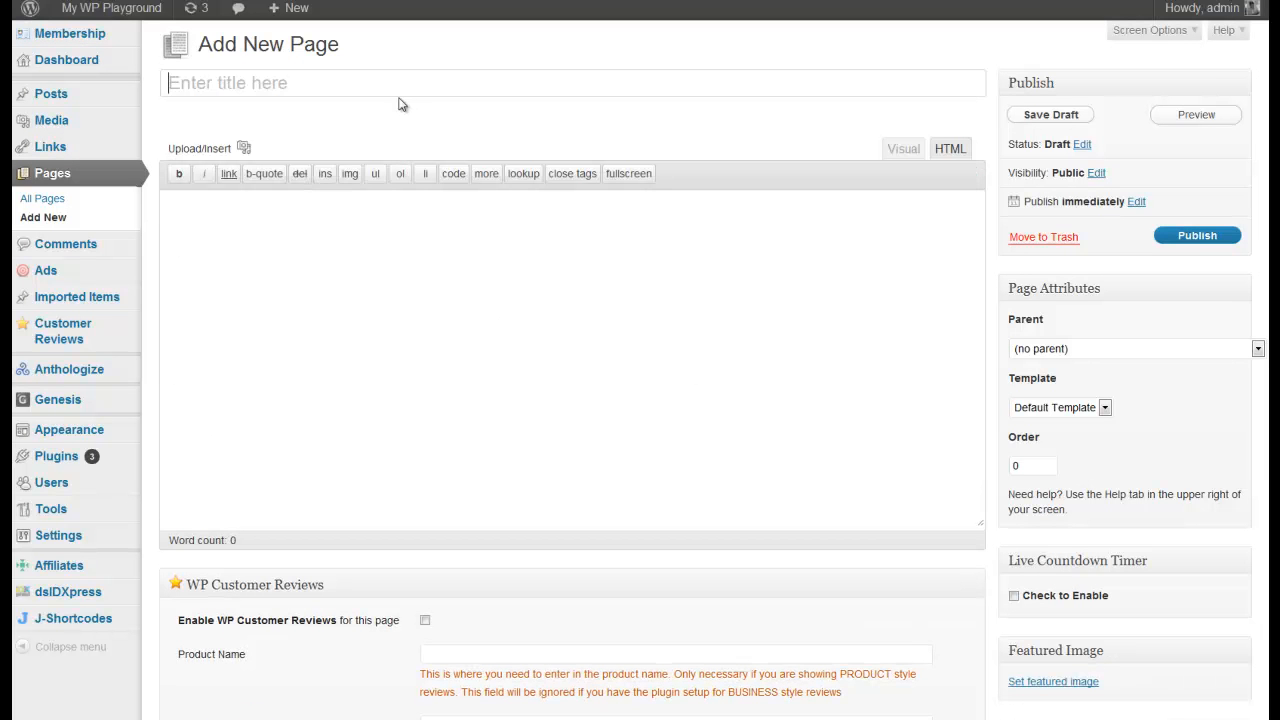
pyautogui.write('Los An')
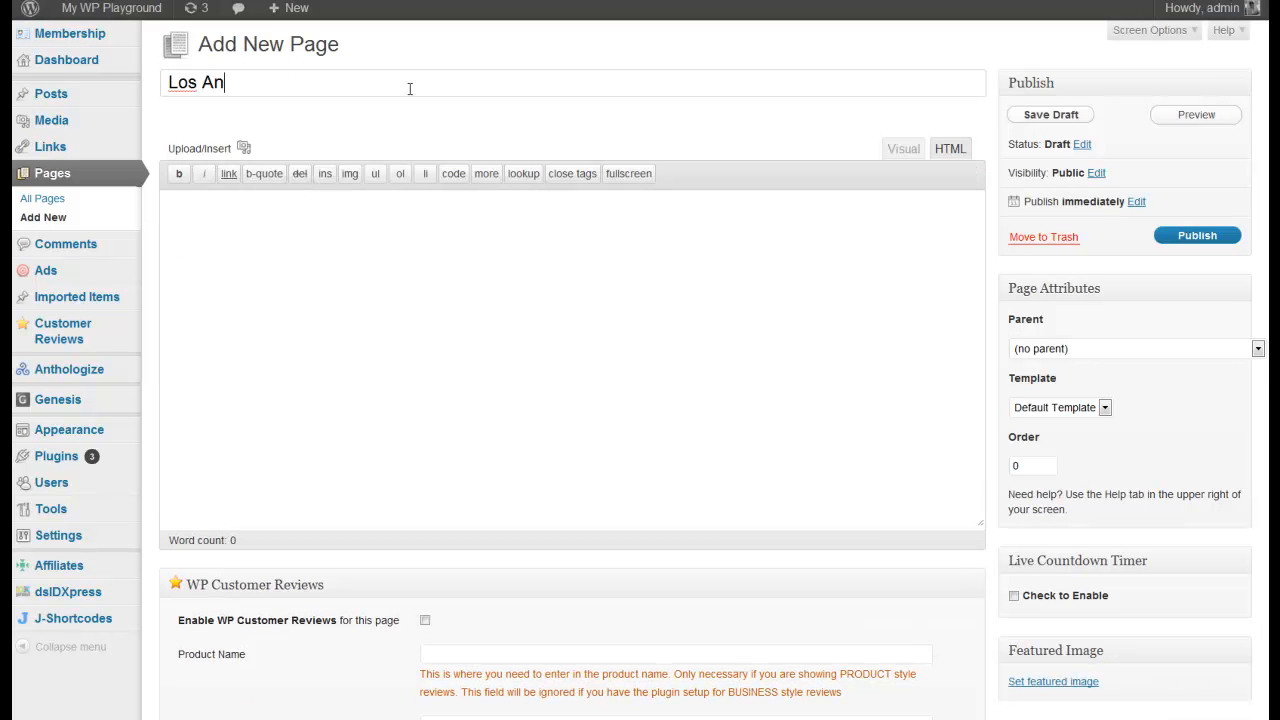
pyautogui.write('geles - ')
pyautogui.write('$300,000 - ')
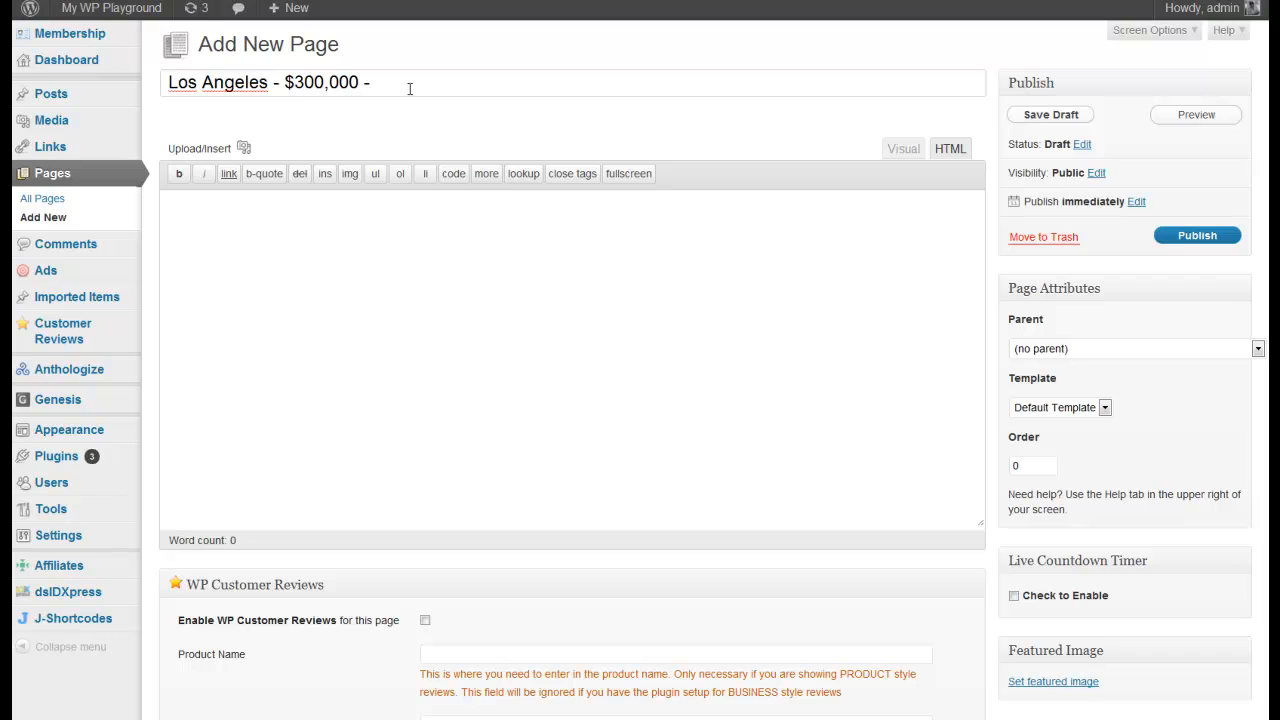
pyautogui.write('$400,000')
pyautogui.click(763, 256)
pyautogui.write('<script src="http://idx.diversesolutions.com/scripts/controls/Remote-Frame.aspx?MasterAccountID=6720&amp;SearchSetupID=4&amp;LinkID=215144&amp;Height=2000&Query=ShowRegister"></script>')
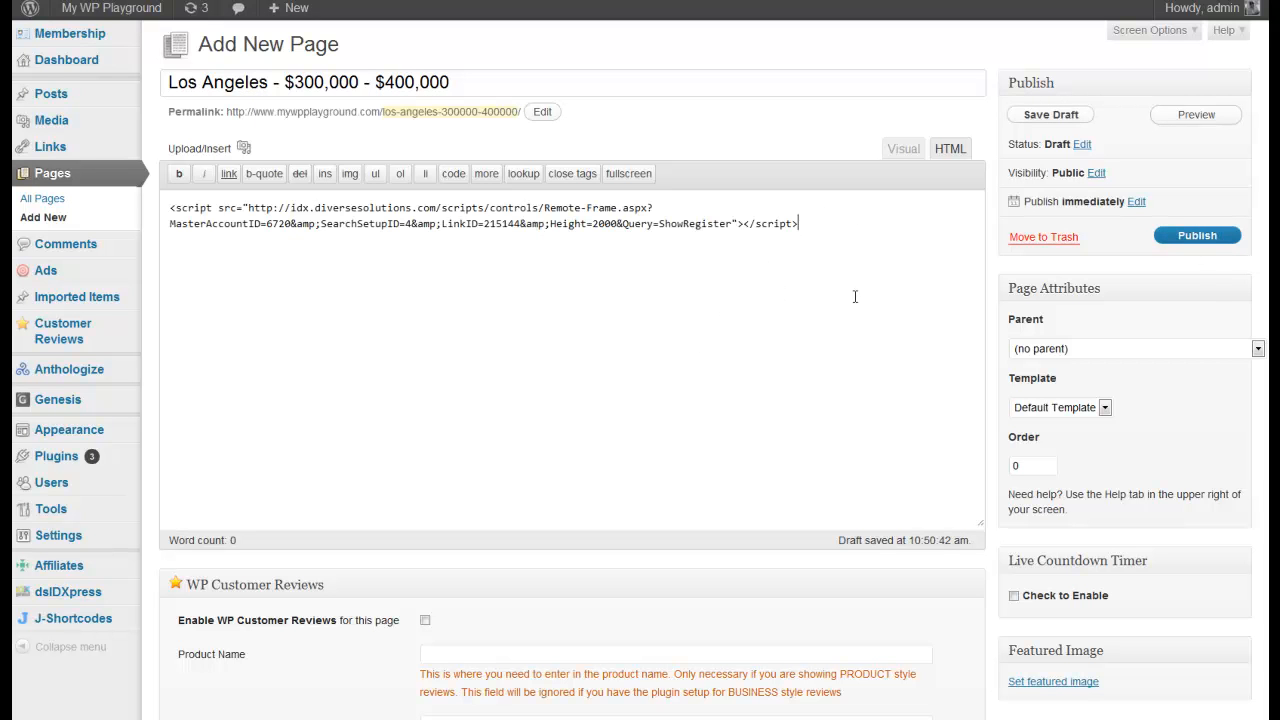
pyautogui.scroll(-5, 990, 500)
pyautogui.scroll(-2, 660, 520)
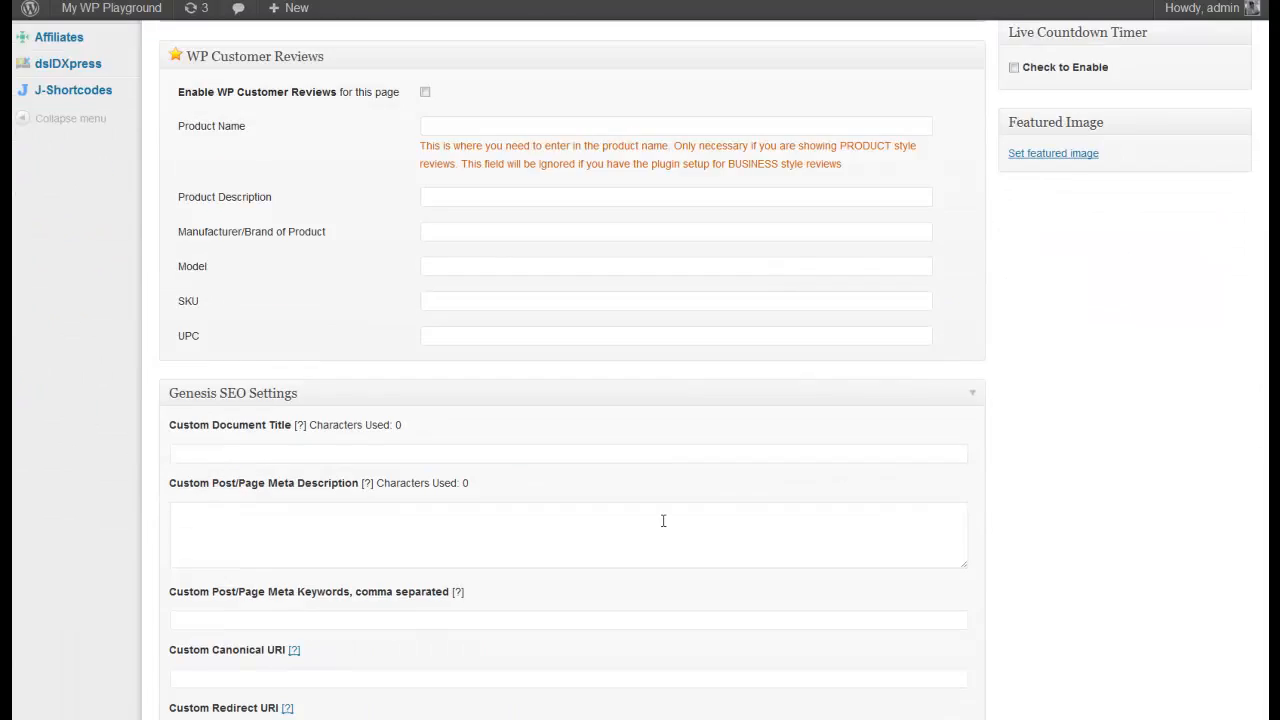
pyautogui.scroll(-5, 660, 520)
pyautogui.scroll(-2, 640, 519)
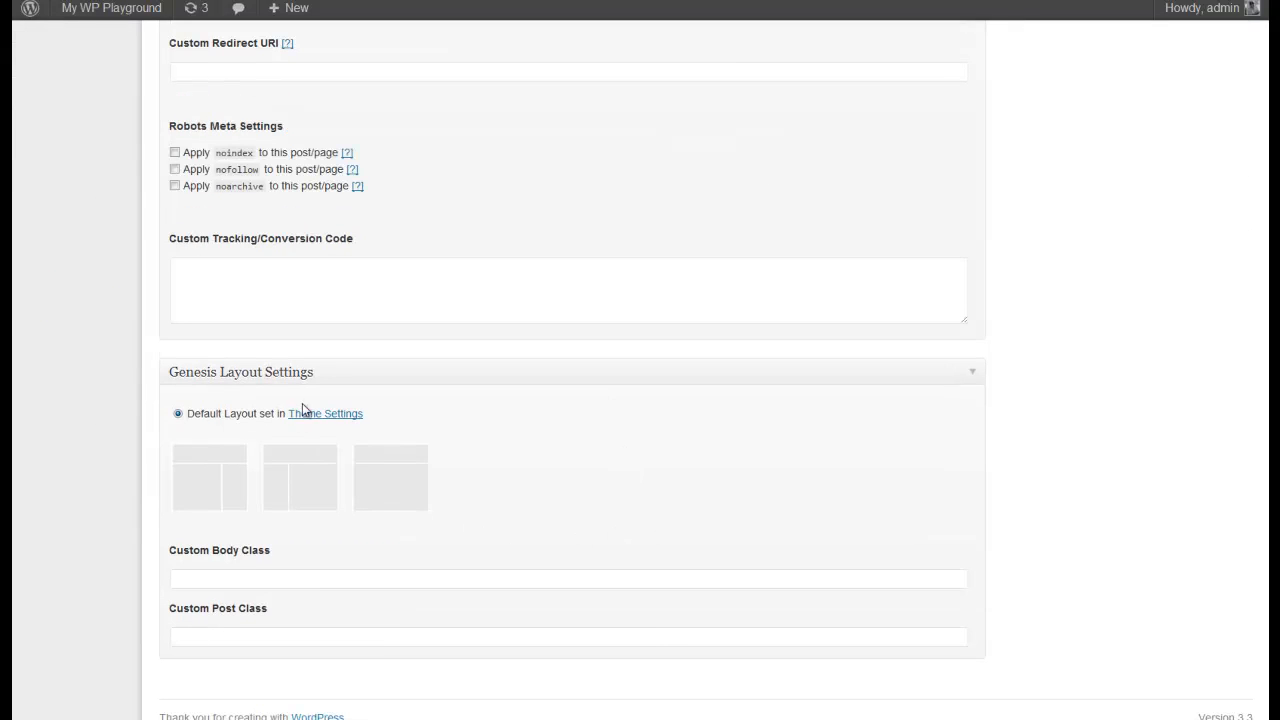
pyautogui.click(392, 478)
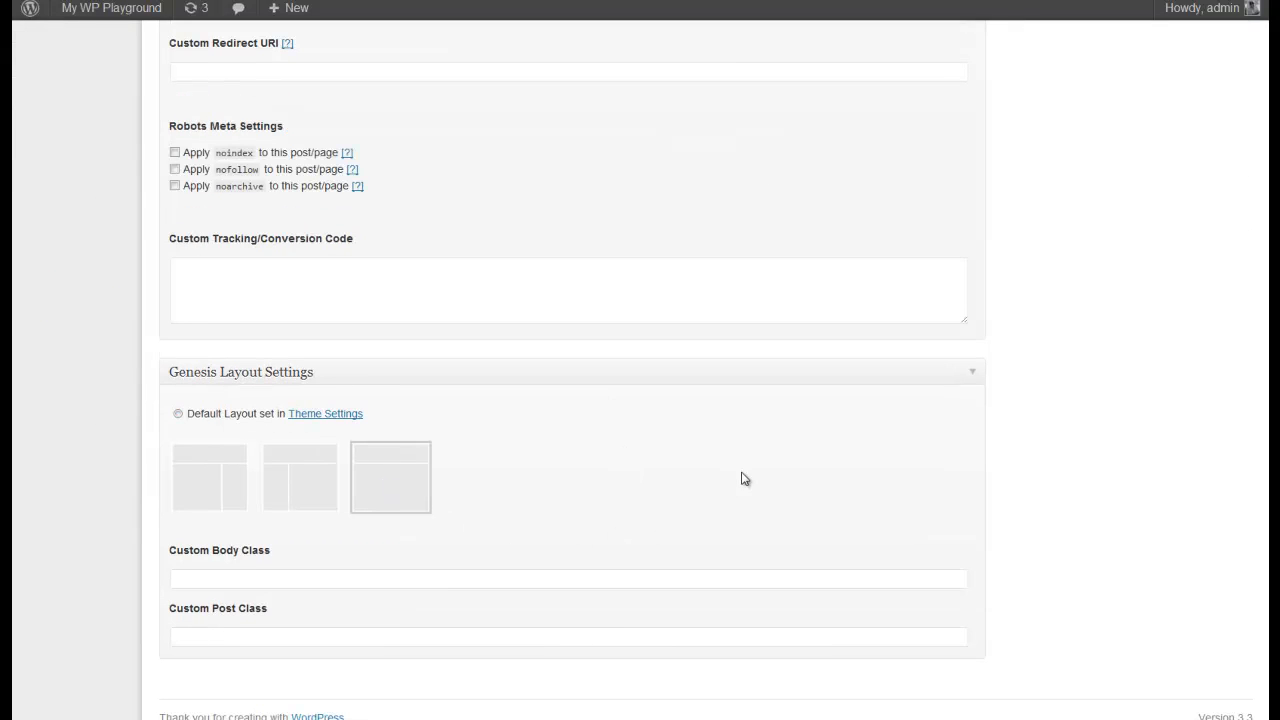
pyautogui.scroll(5, 1043, 480)
pyautogui.scroll(5, 1043, 480)
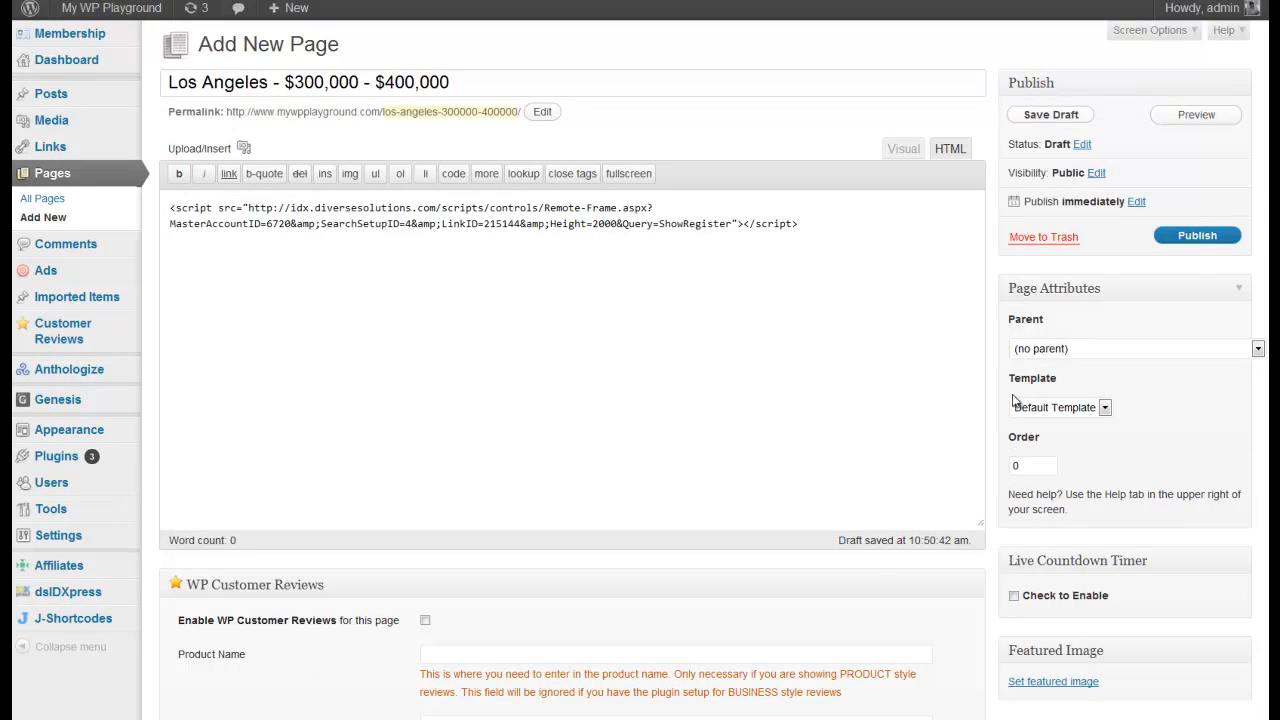
pyautogui.click(1200, 237)
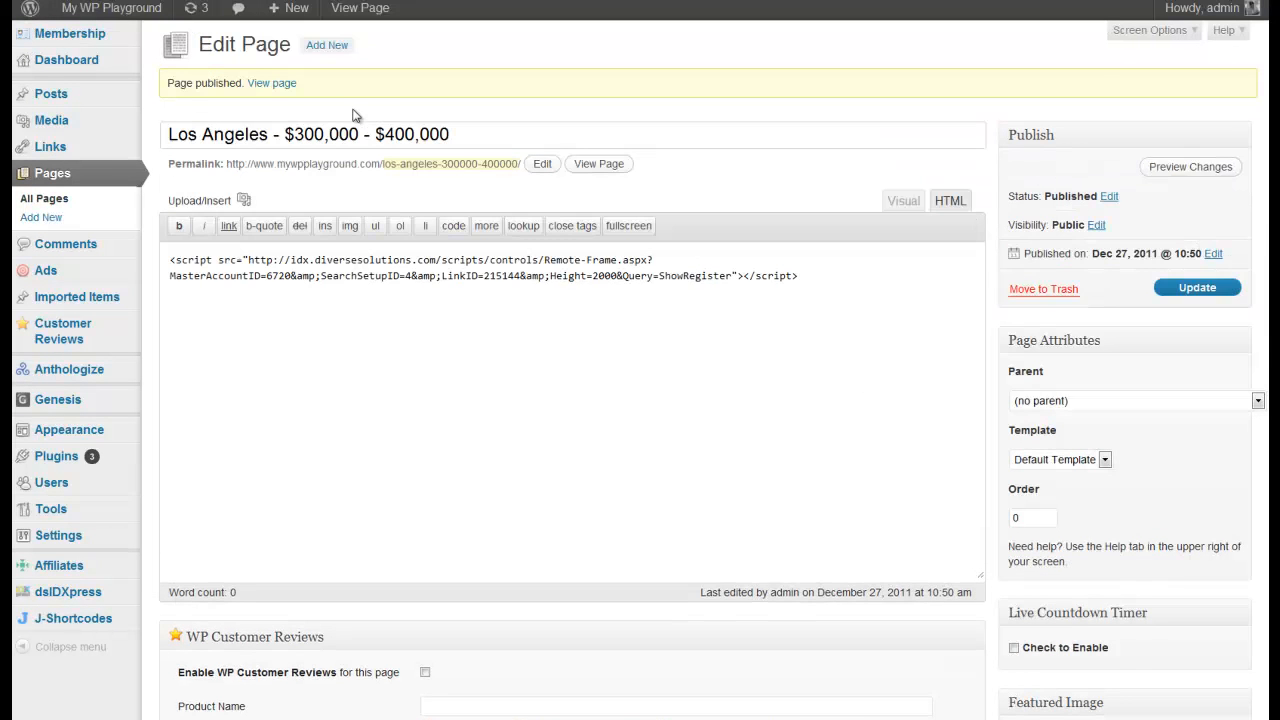
# - View the published Los Angeles page and close its Create an Account popup
pyautogui.click(272, 88)
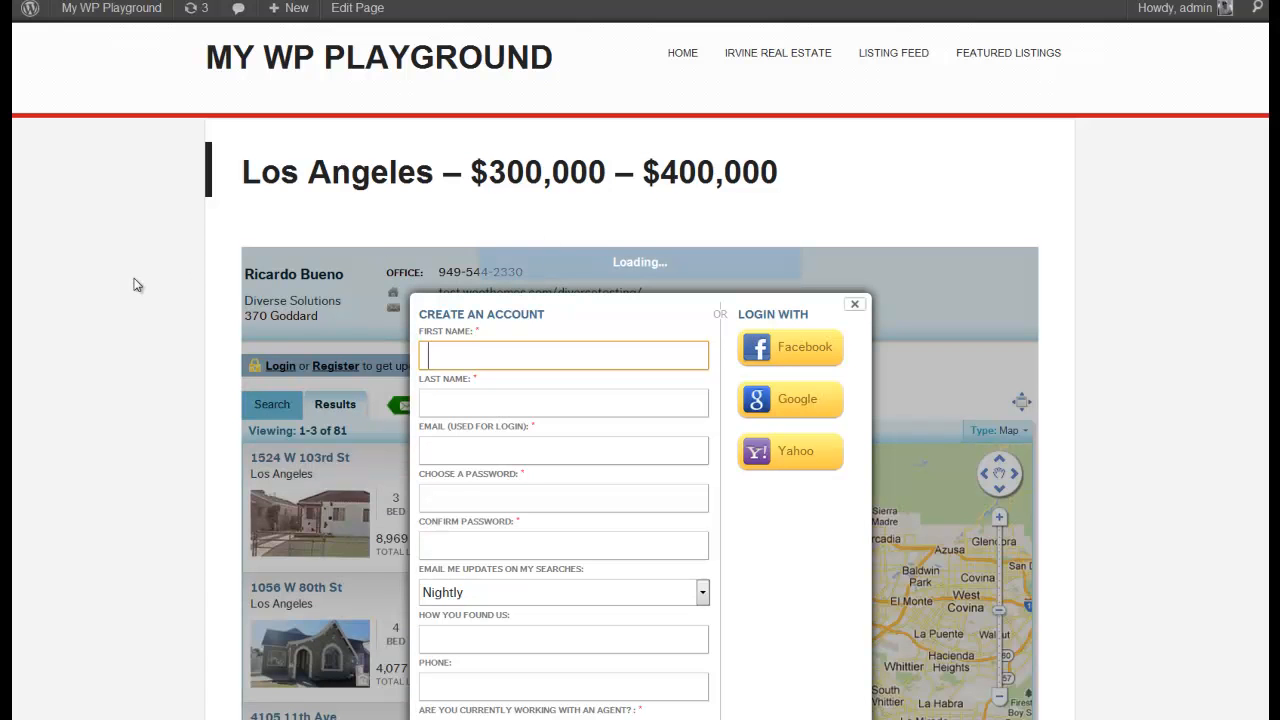
pyautogui.scroll(-3, 133, 279)
pyautogui.scroll(-2, 133, 279)
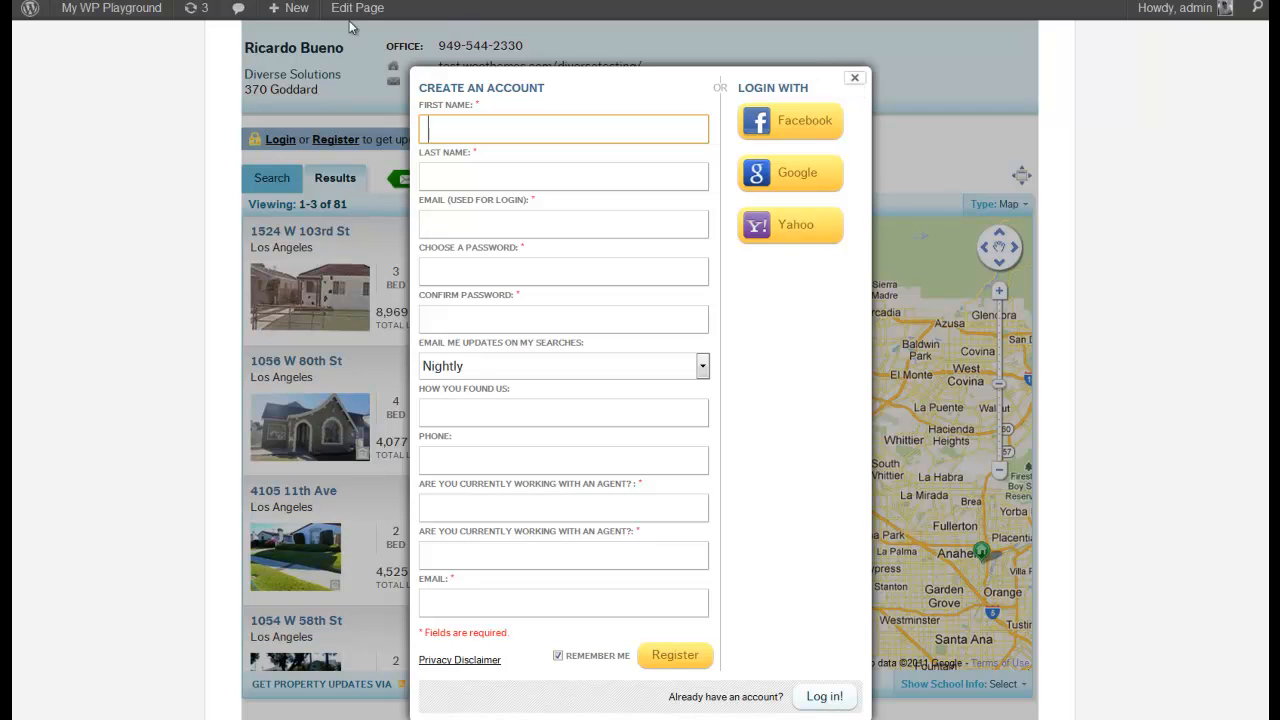
pyautogui.click(855, 79)
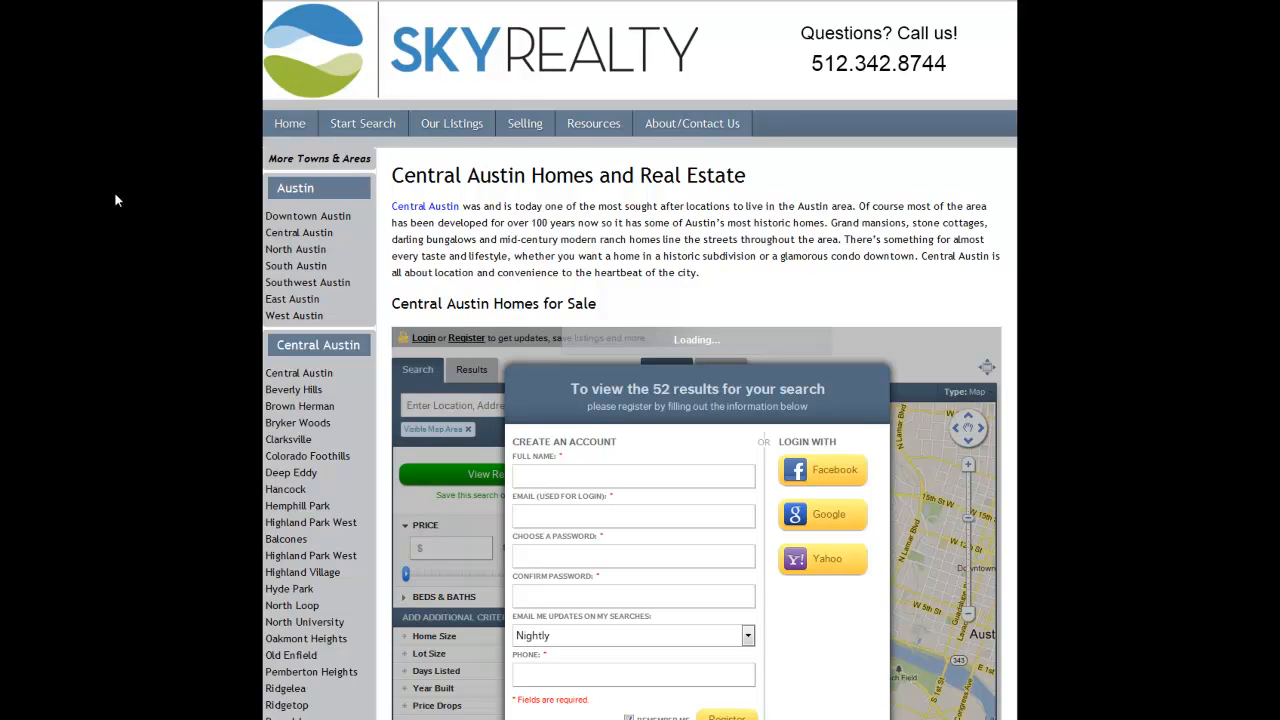
pyautogui.scroll(-3, 114, 191)
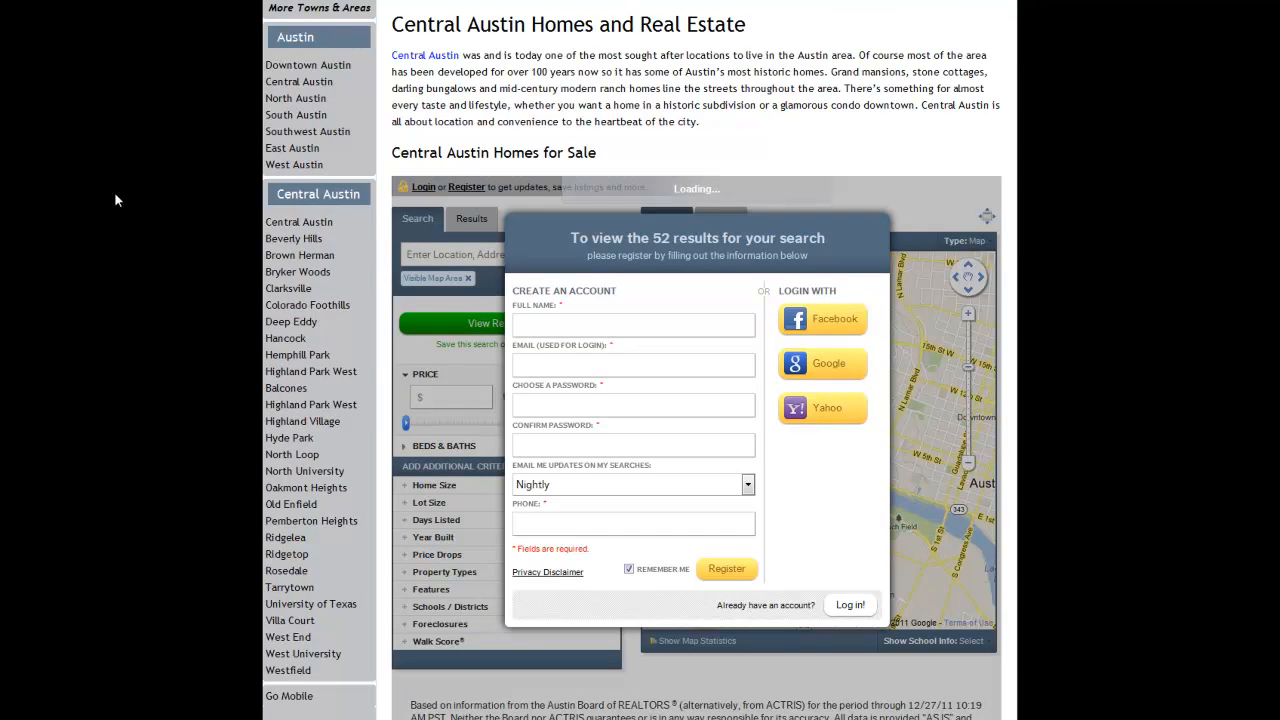
pyautogui.scroll(2, 114, 191)
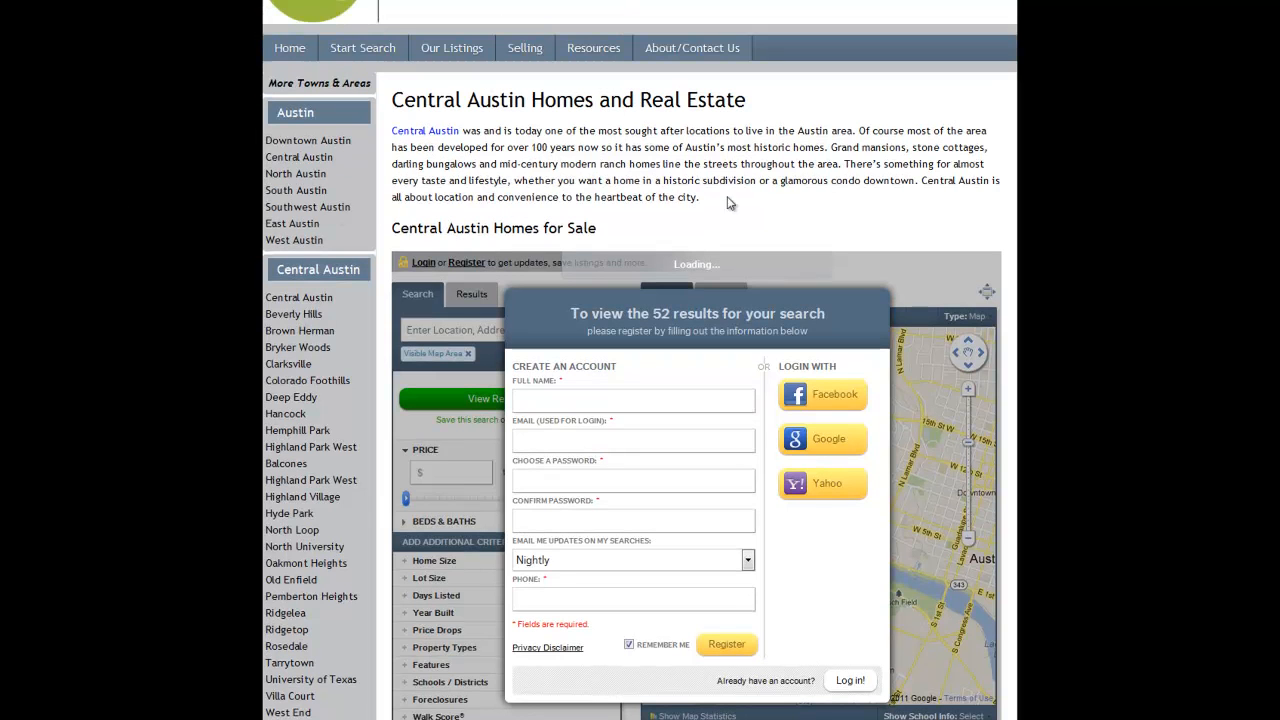
# - Highlight the Central Austin heading and intro text, then go to the North Austin homes page
pyautogui.moveTo(740, 202); pyautogui.dragTo(380, 123)
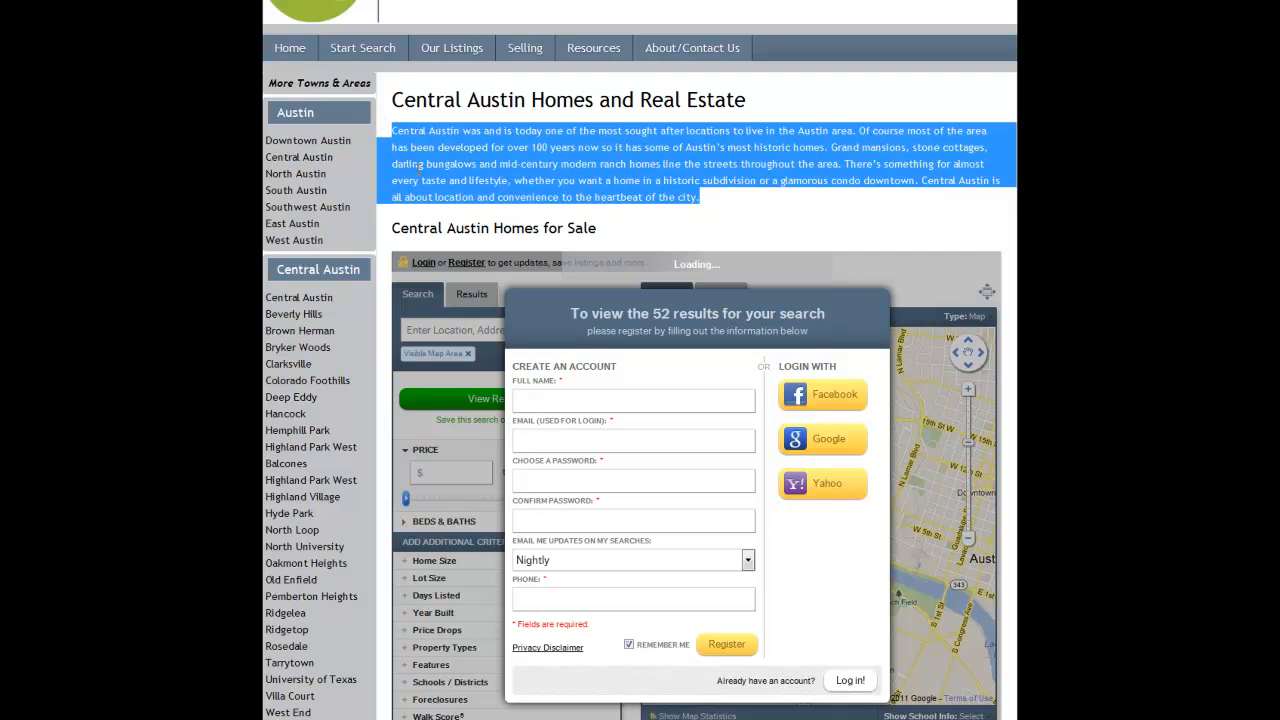
pyautogui.click(402, 151)
pyautogui.moveTo(402, 100); pyautogui.dragTo(775, 107)
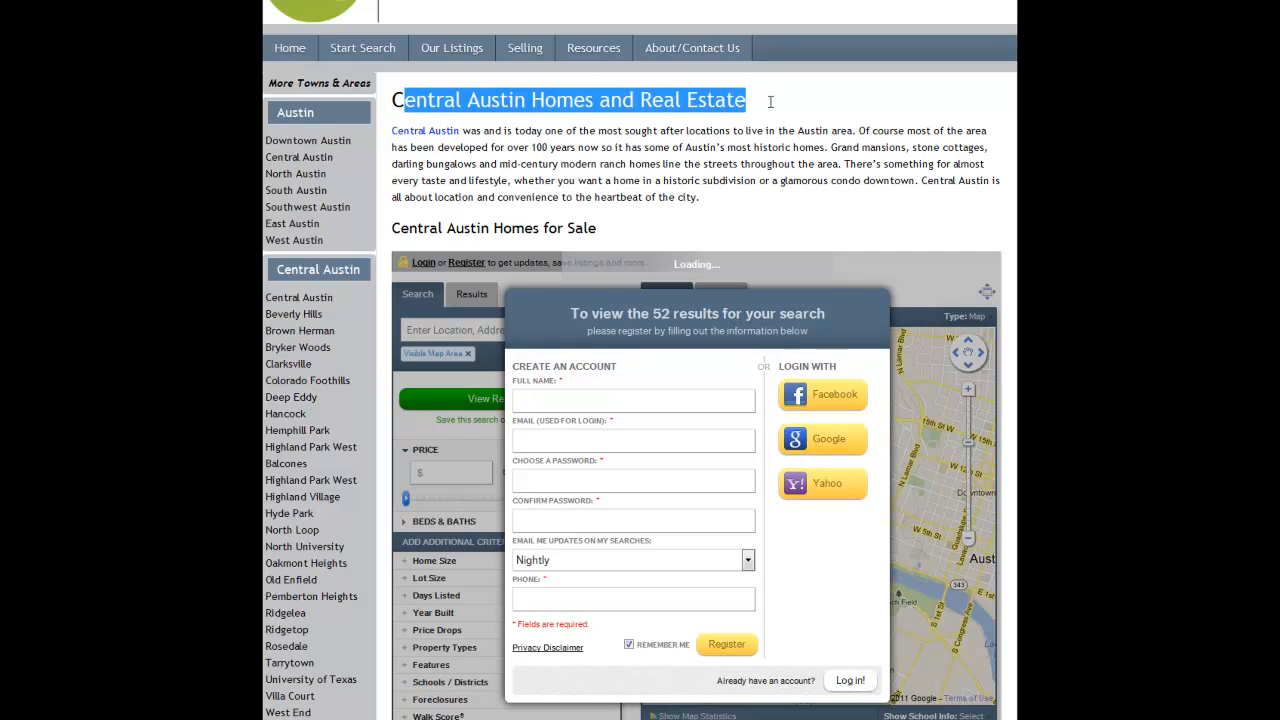
pyautogui.click(775, 107)
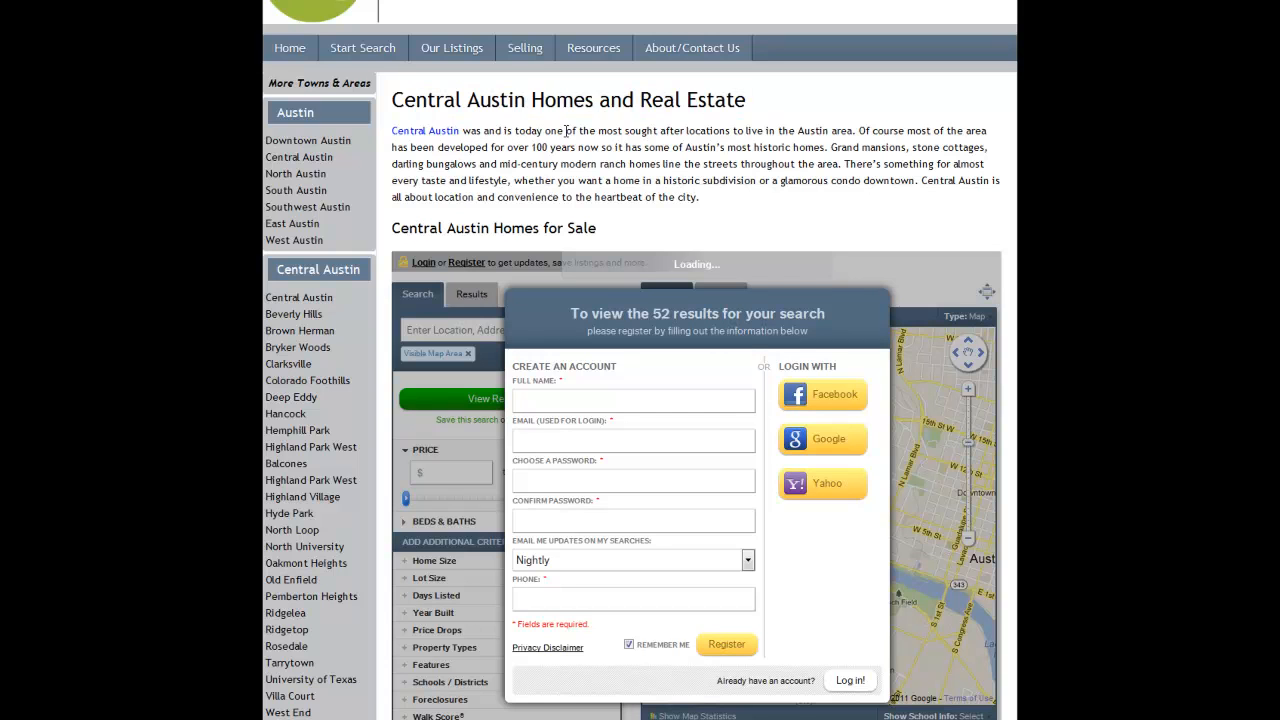
pyautogui.moveTo(578, 130); pyautogui.dragTo(856, 130)
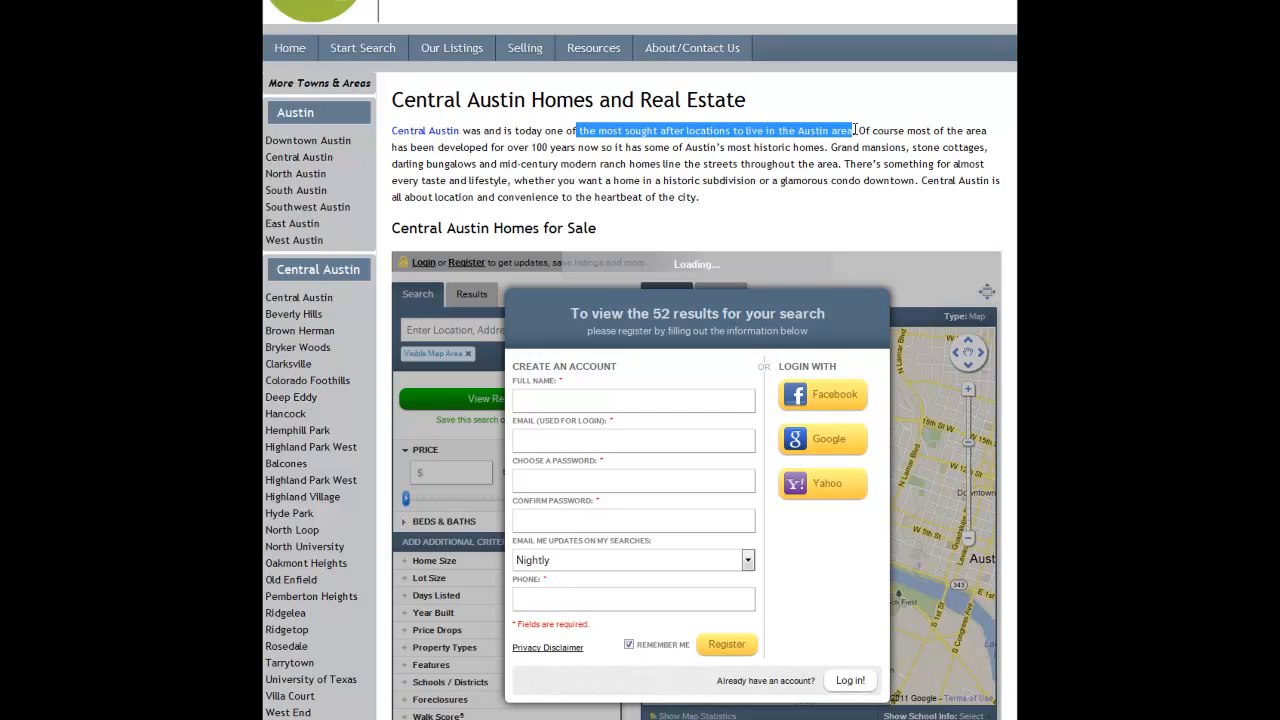
pyautogui.click(860, 133)
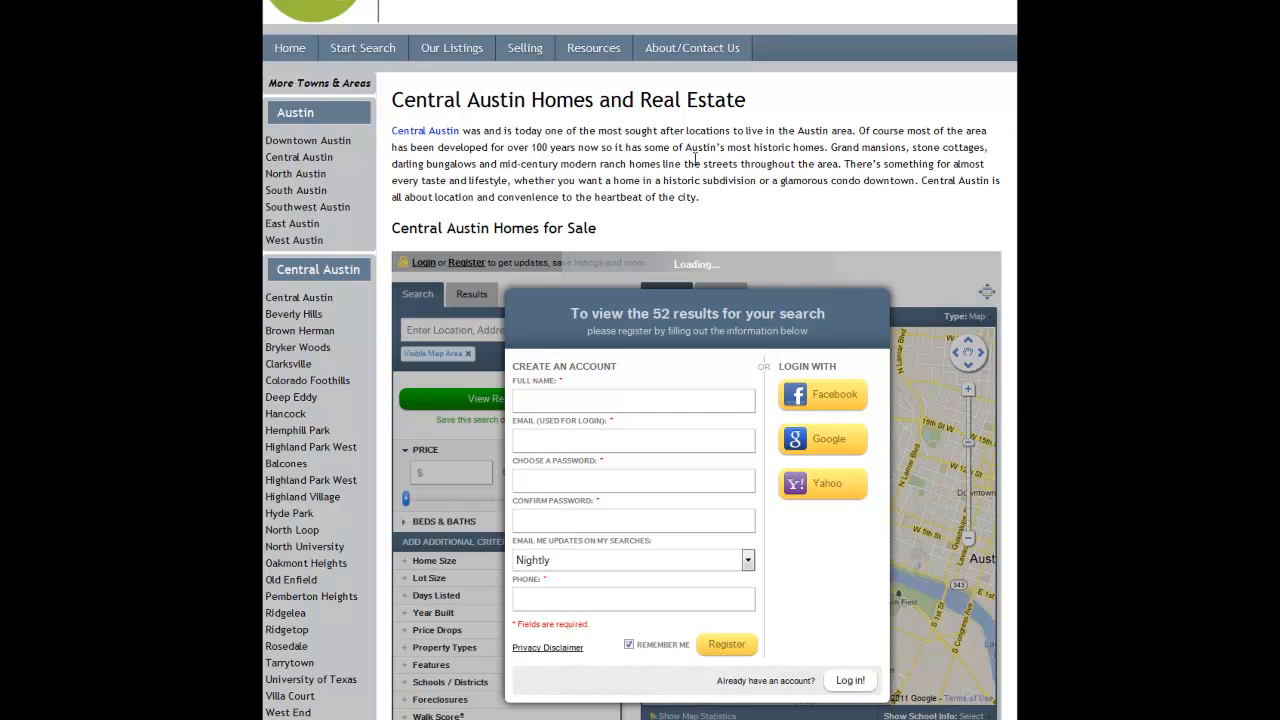
pyautogui.click(316, 178)
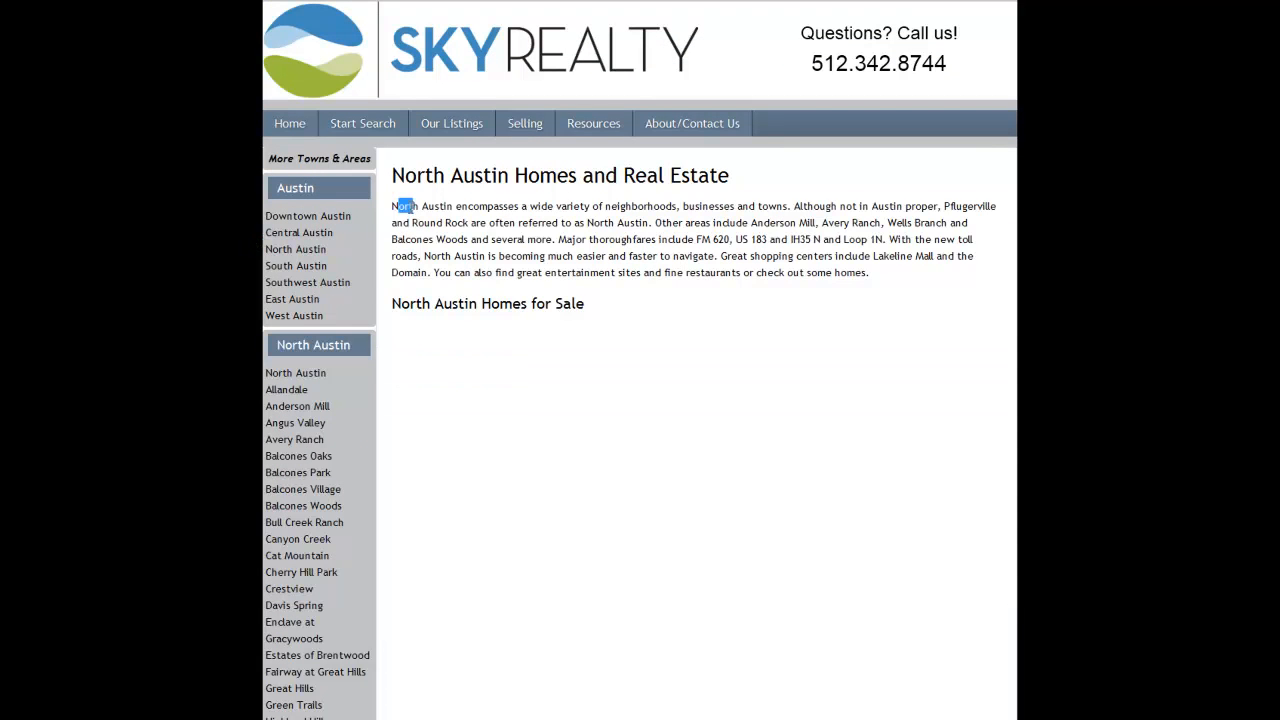
# - Highlight the North Austin intro paragraph and clear the selection
pyautogui.moveTo(393, 205); pyautogui.dragTo(895, 276)
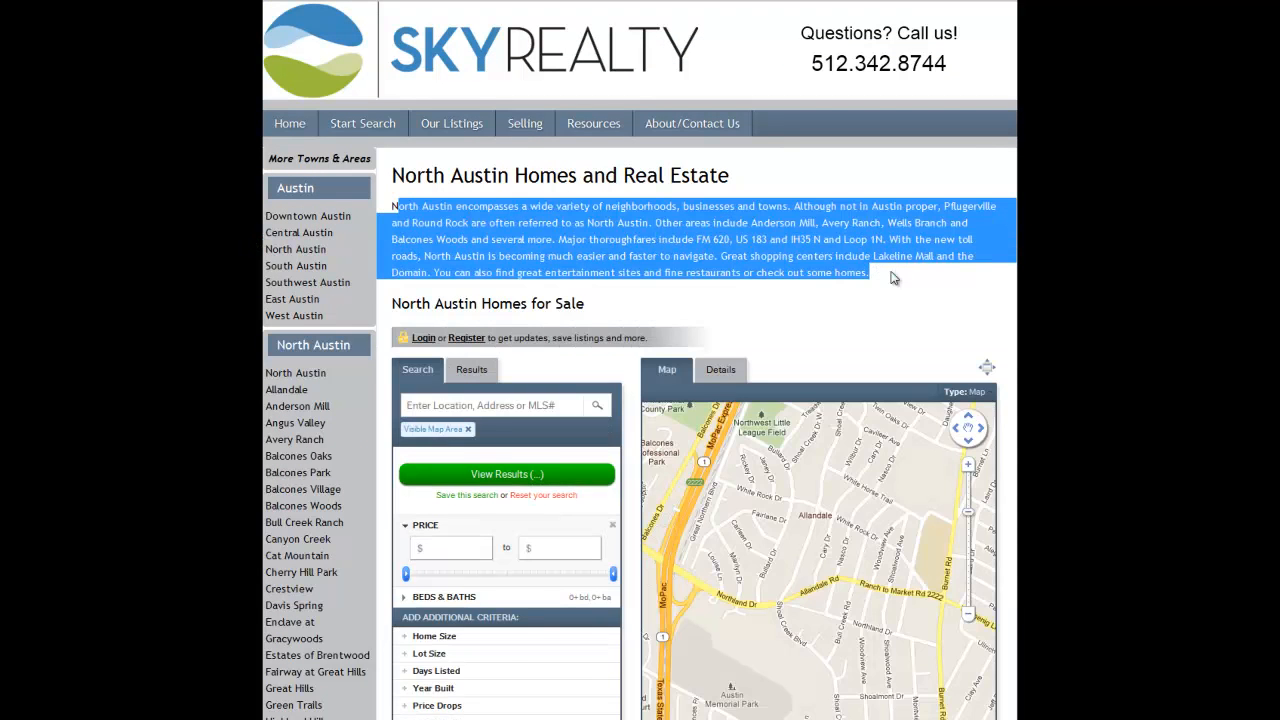
pyautogui.click(694, 286)
pyautogui.scroll(-3, 694, 286)
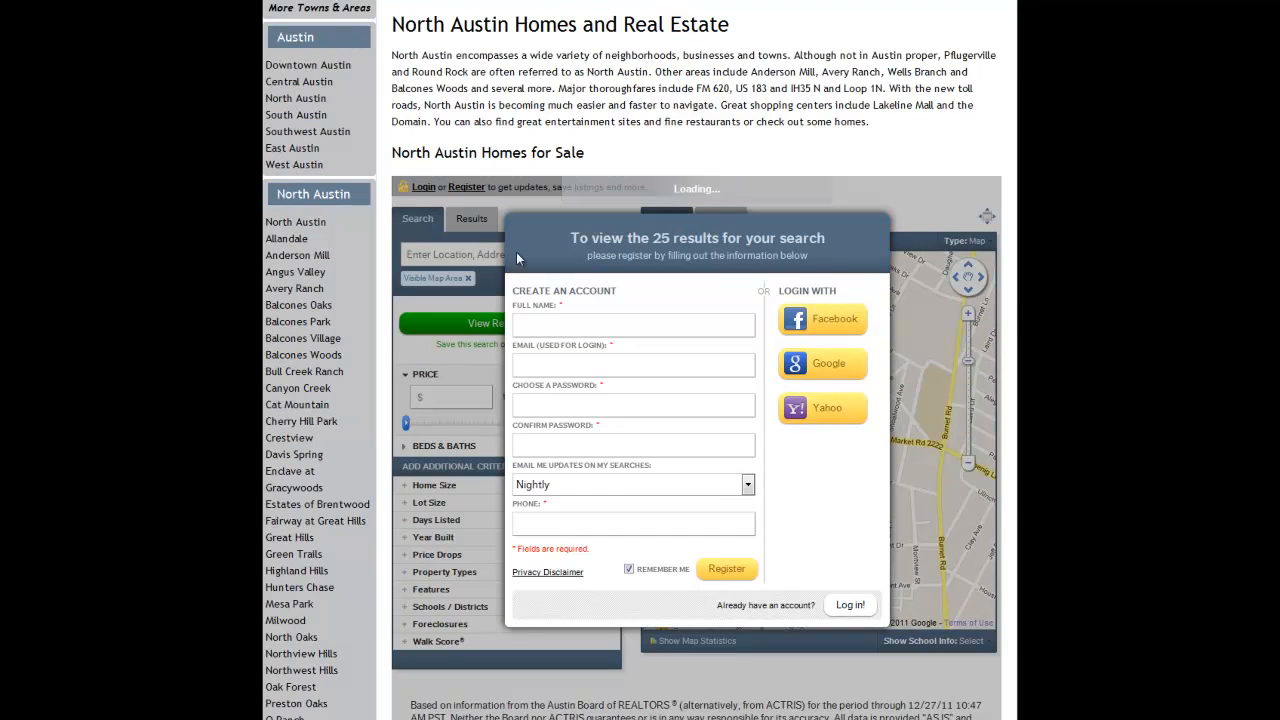